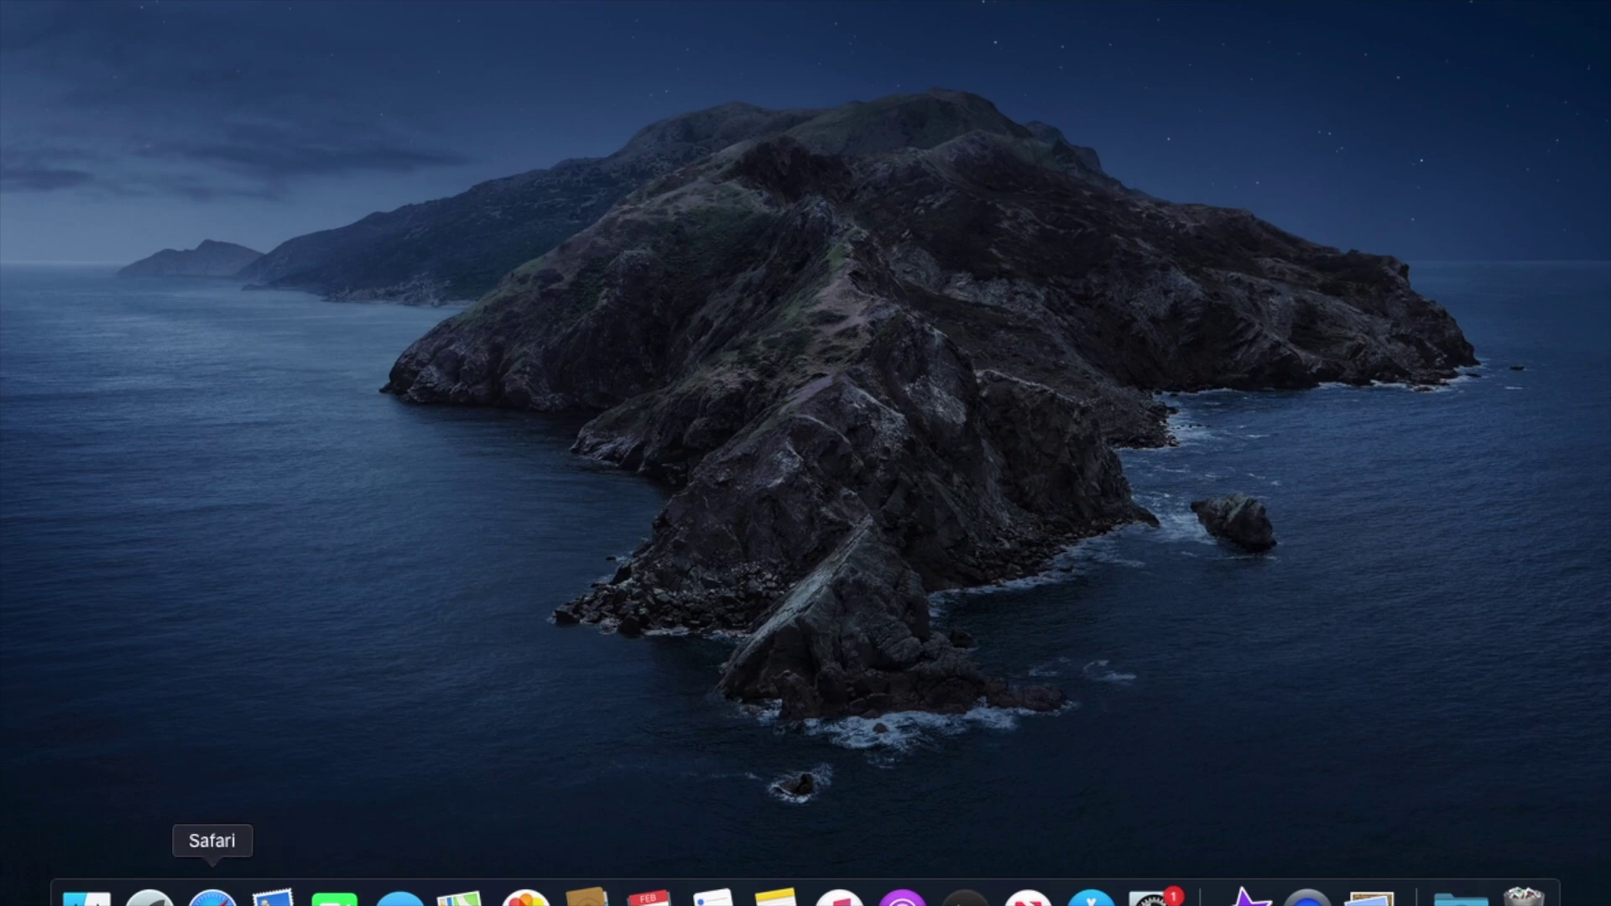
Step: Launch Safari on the HPRC homepage and follow the Apply for Accounts quick link
click(213, 896)
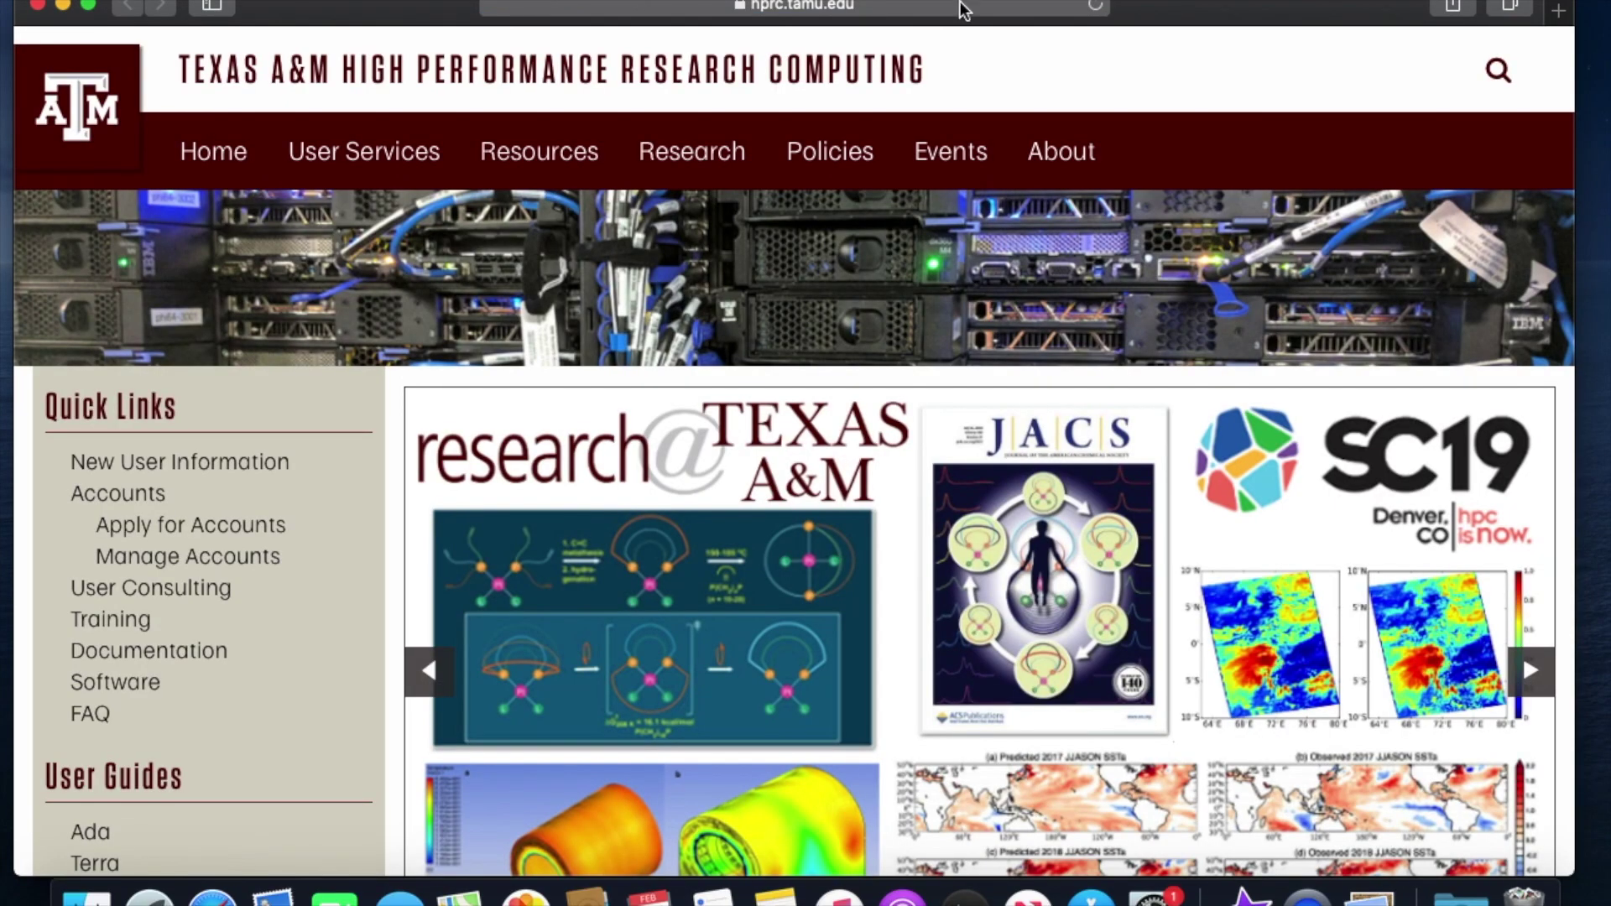
click(962, 10)
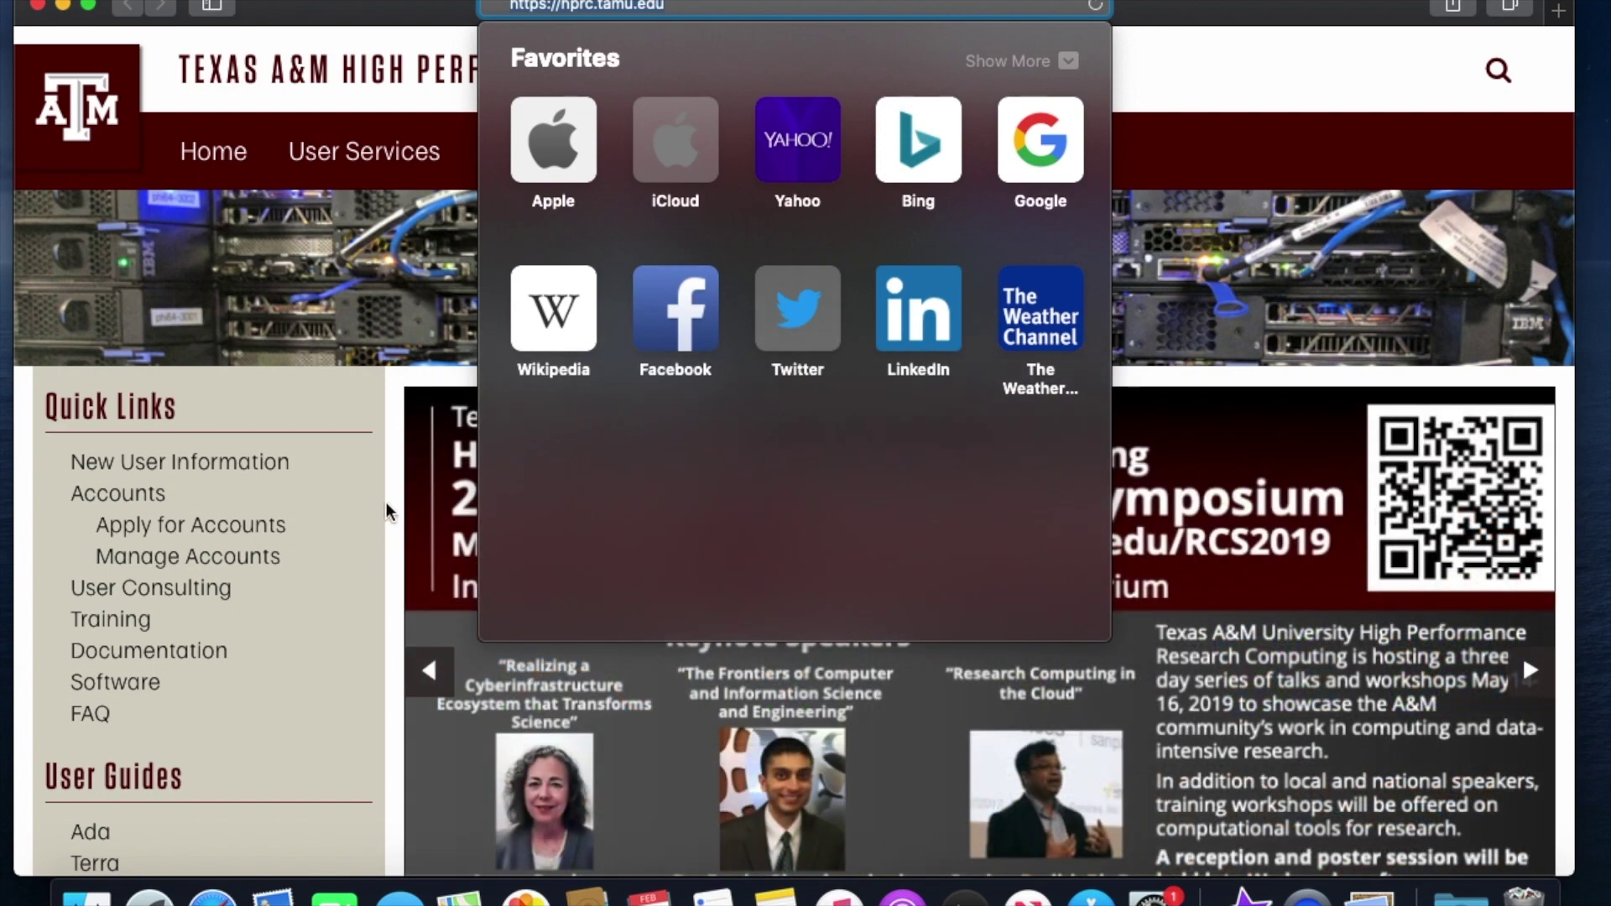
click(386, 508)
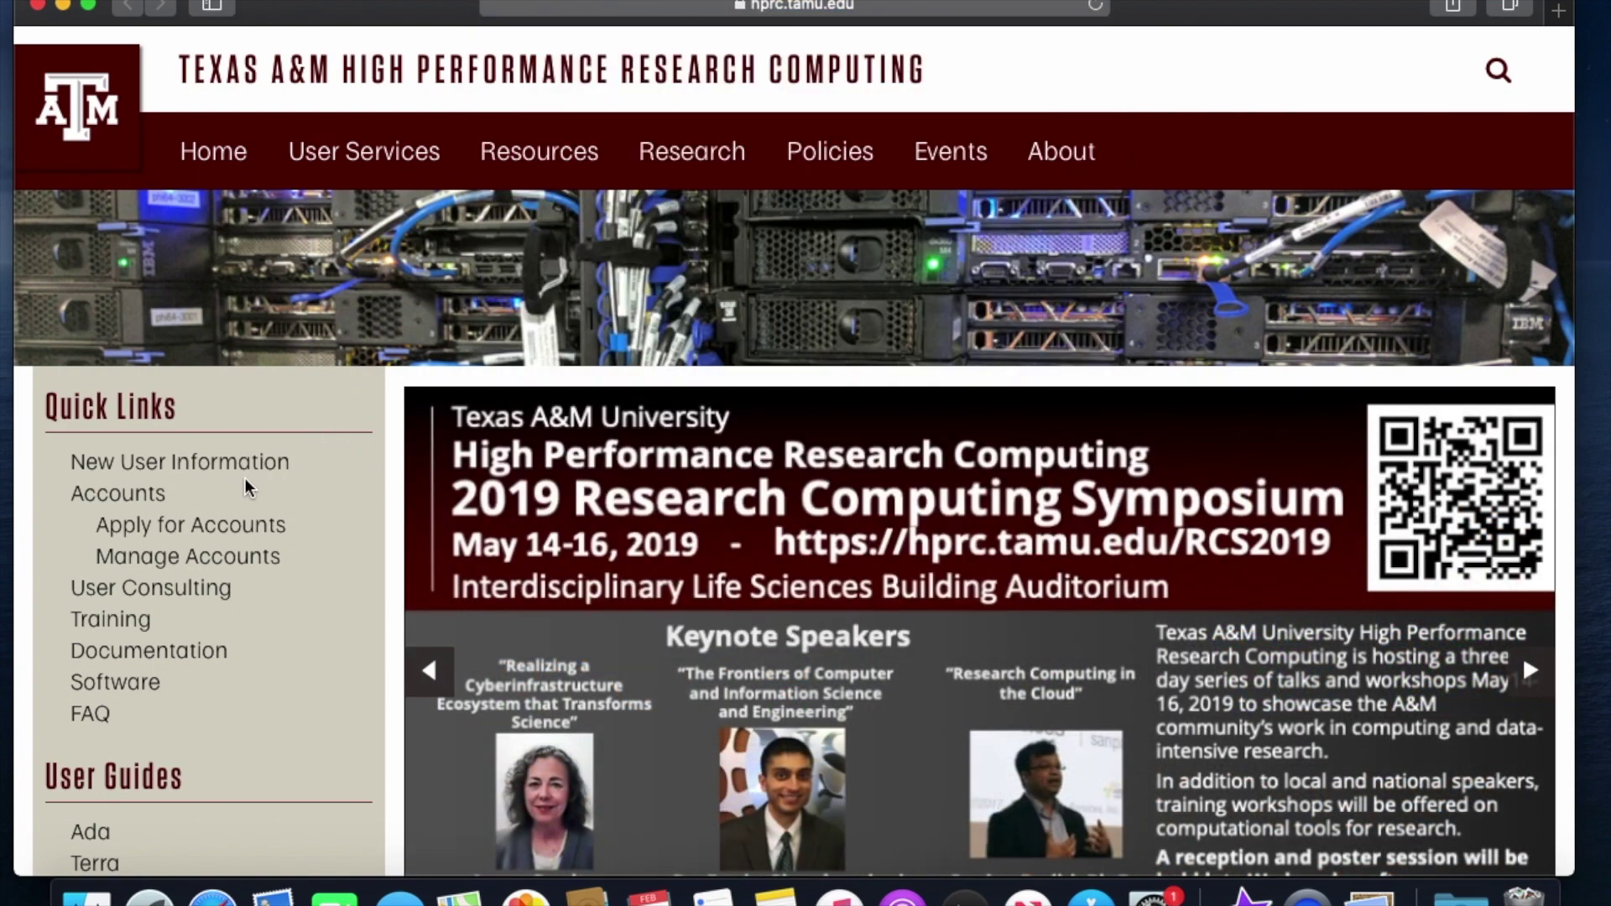
click(256, 524)
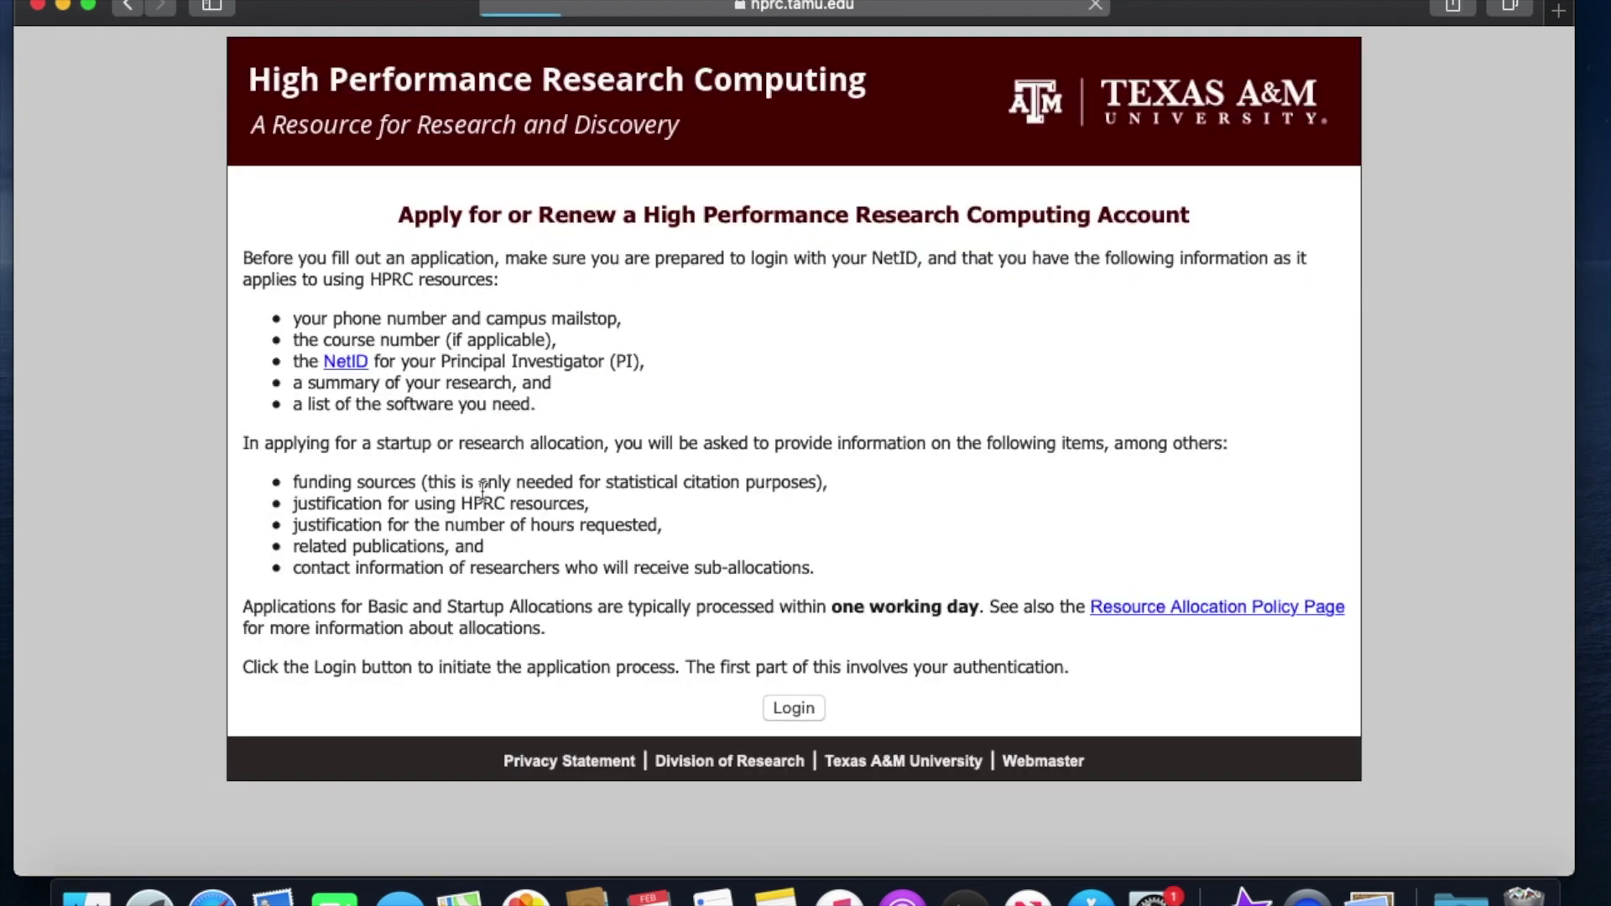
Step: Log in and continue with Student as the academic classification
click(789, 709)
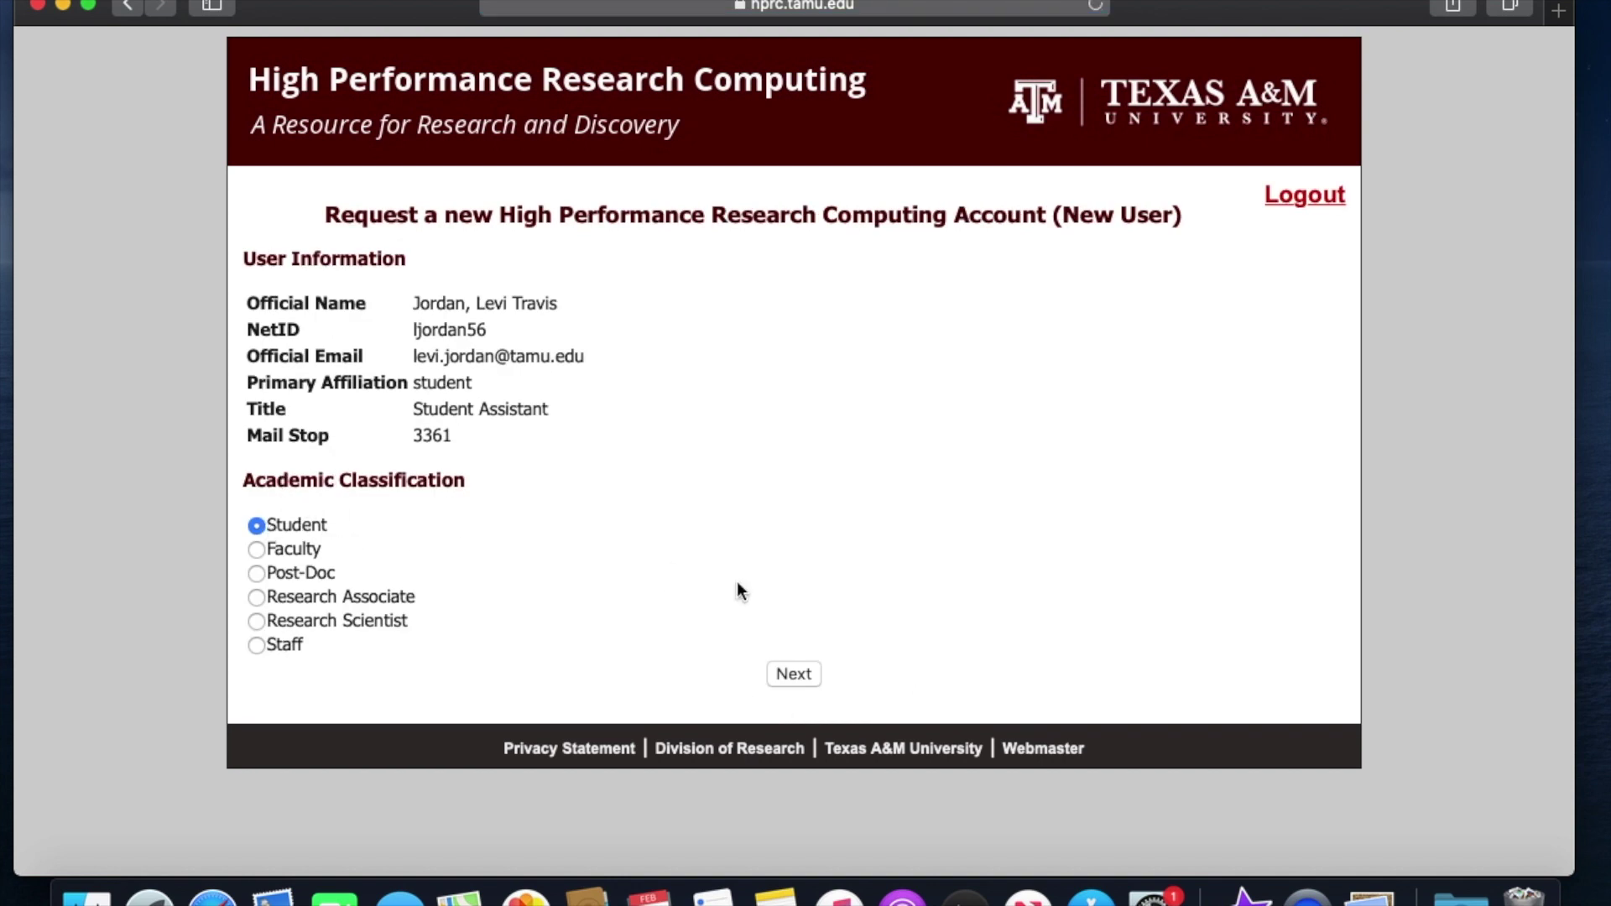
click(799, 675)
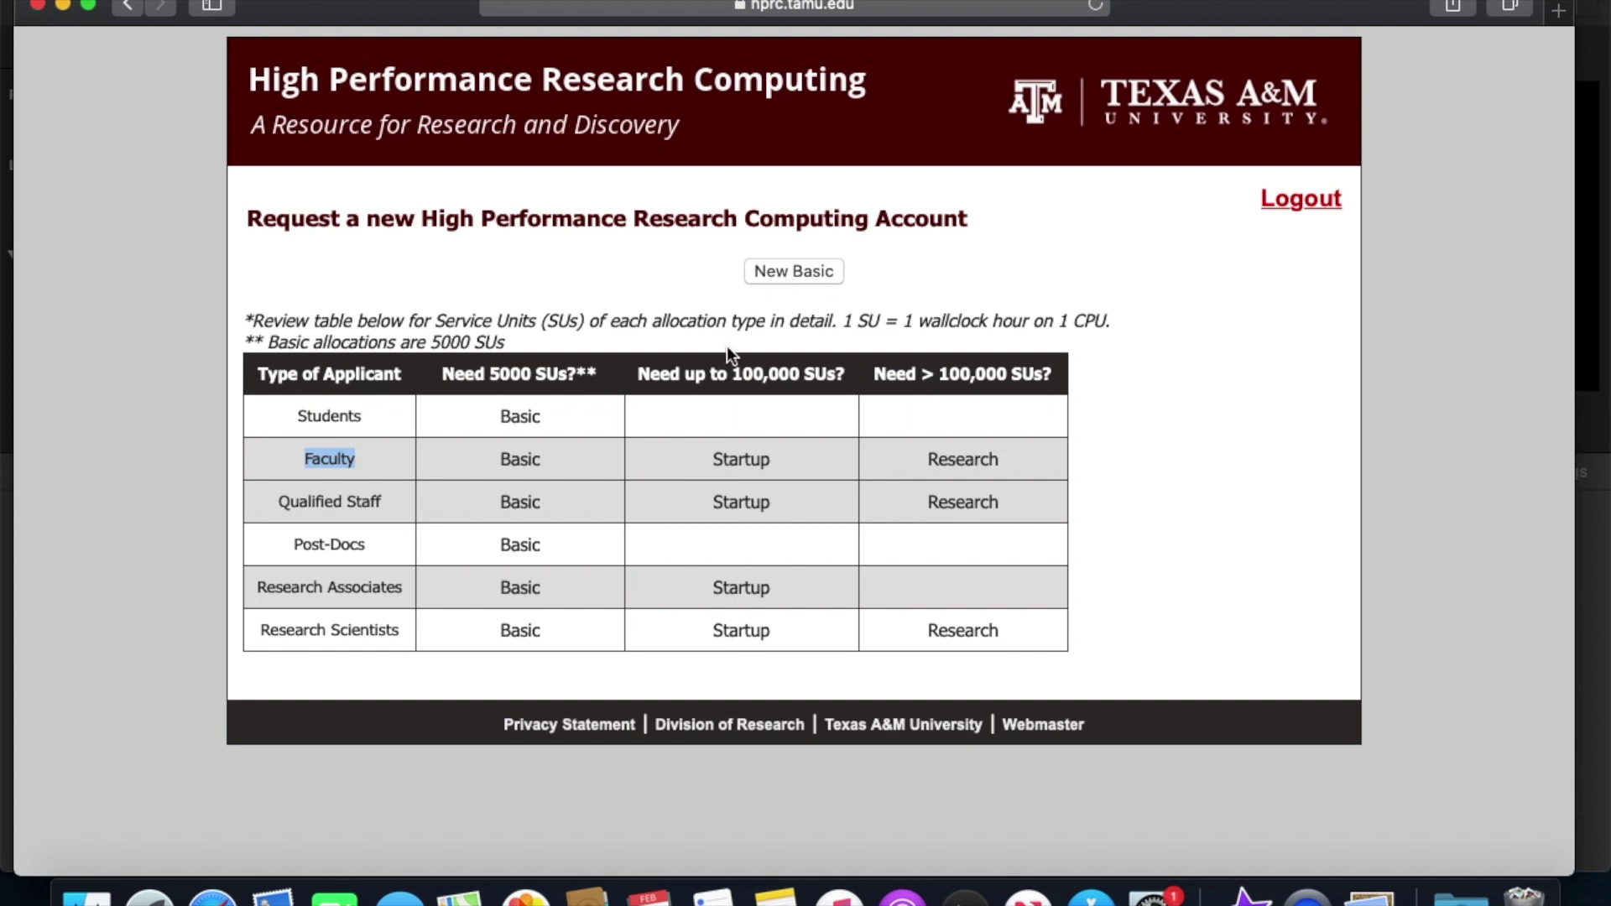
double_click(747, 459)
double_click(963, 459)
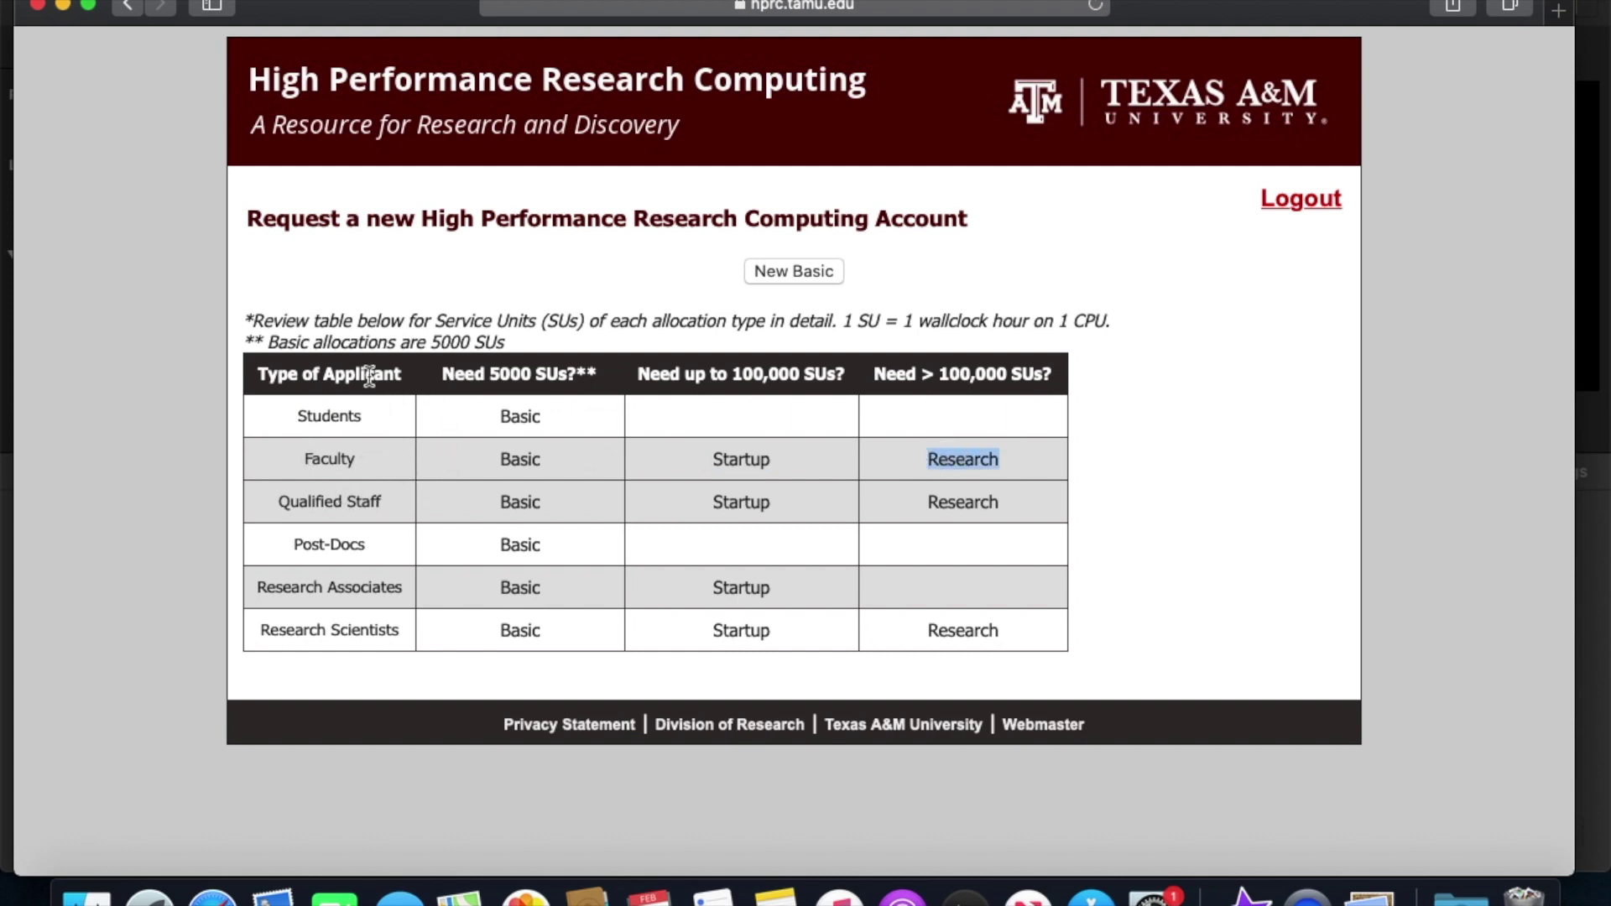
click(513, 298)
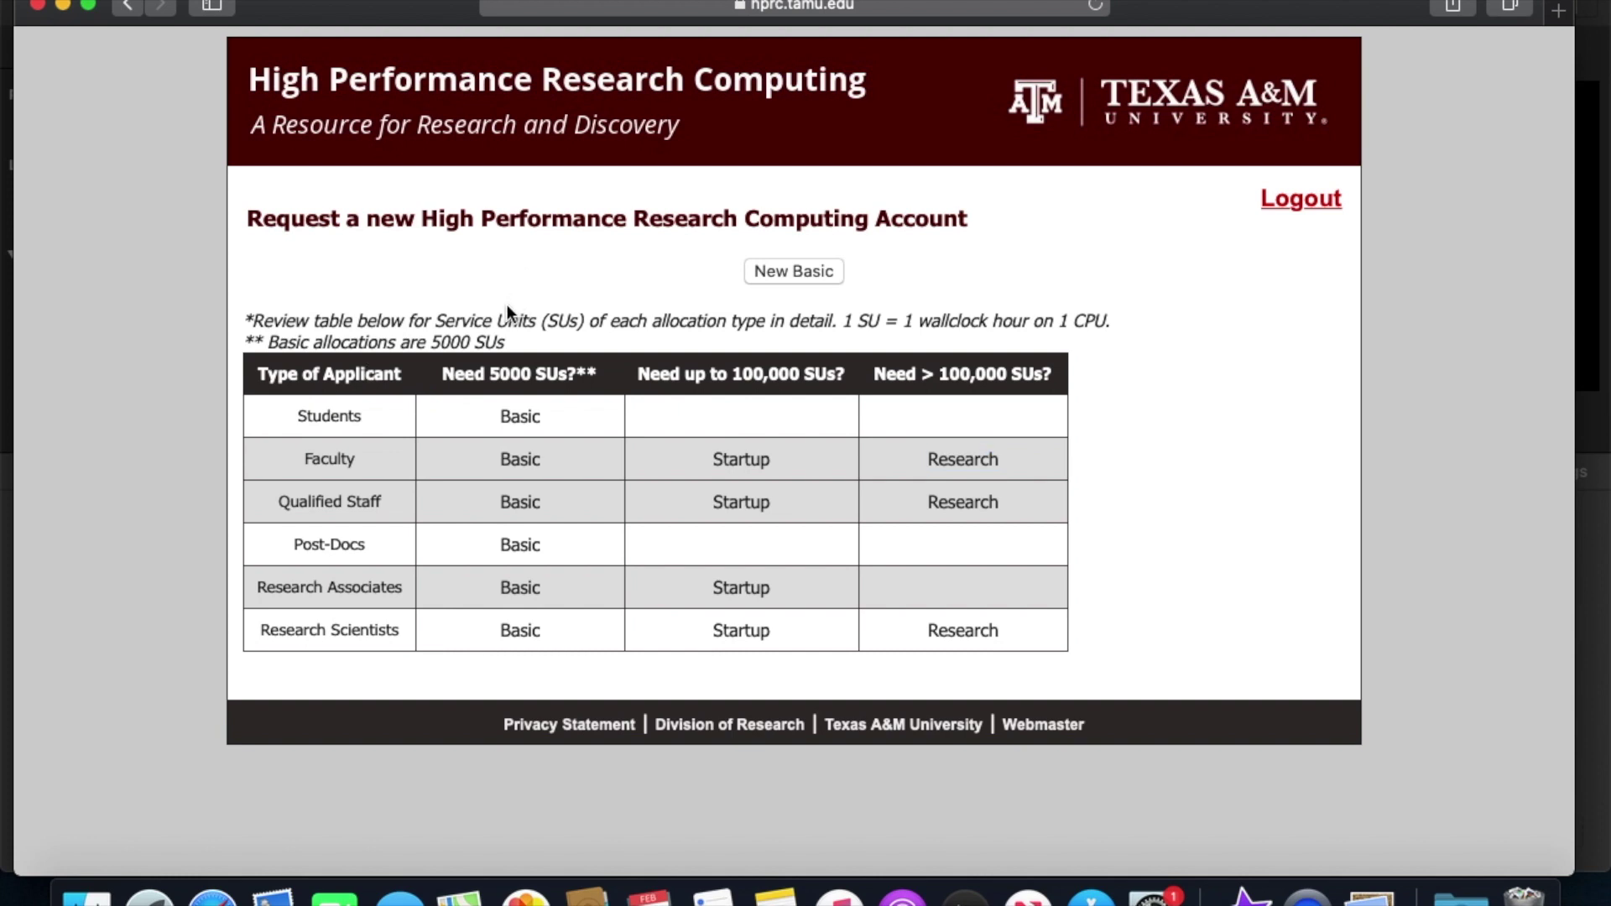
double_click(513, 373)
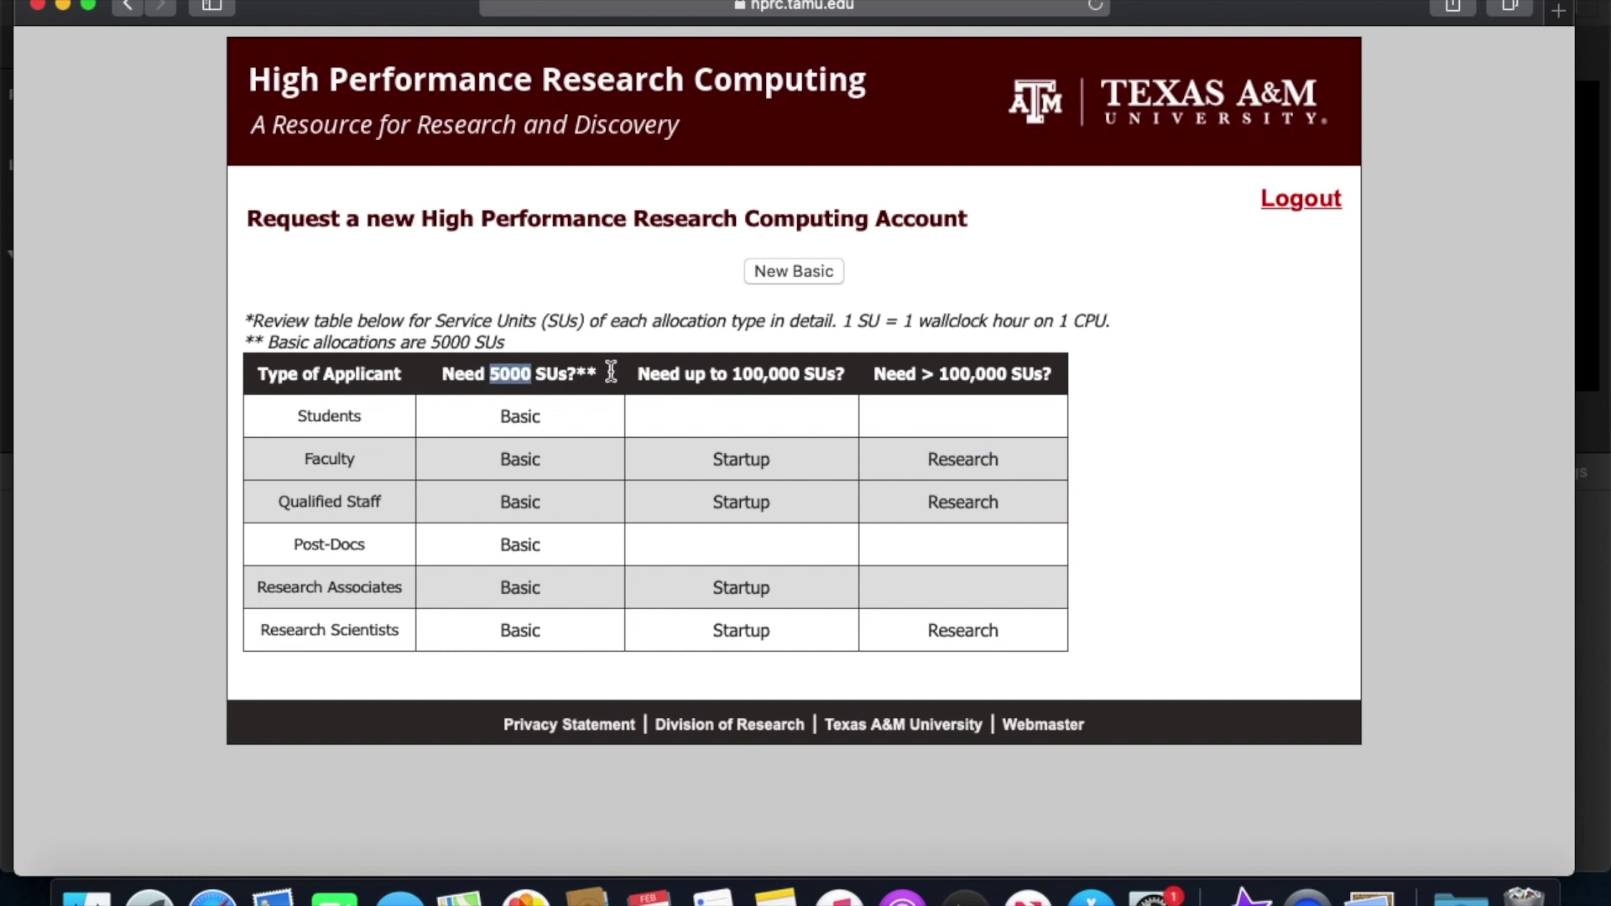
double_click(743, 375)
double_click(971, 375)
double_click(447, 339)
drag(434, 321, 486, 326)
double_click(559, 322)
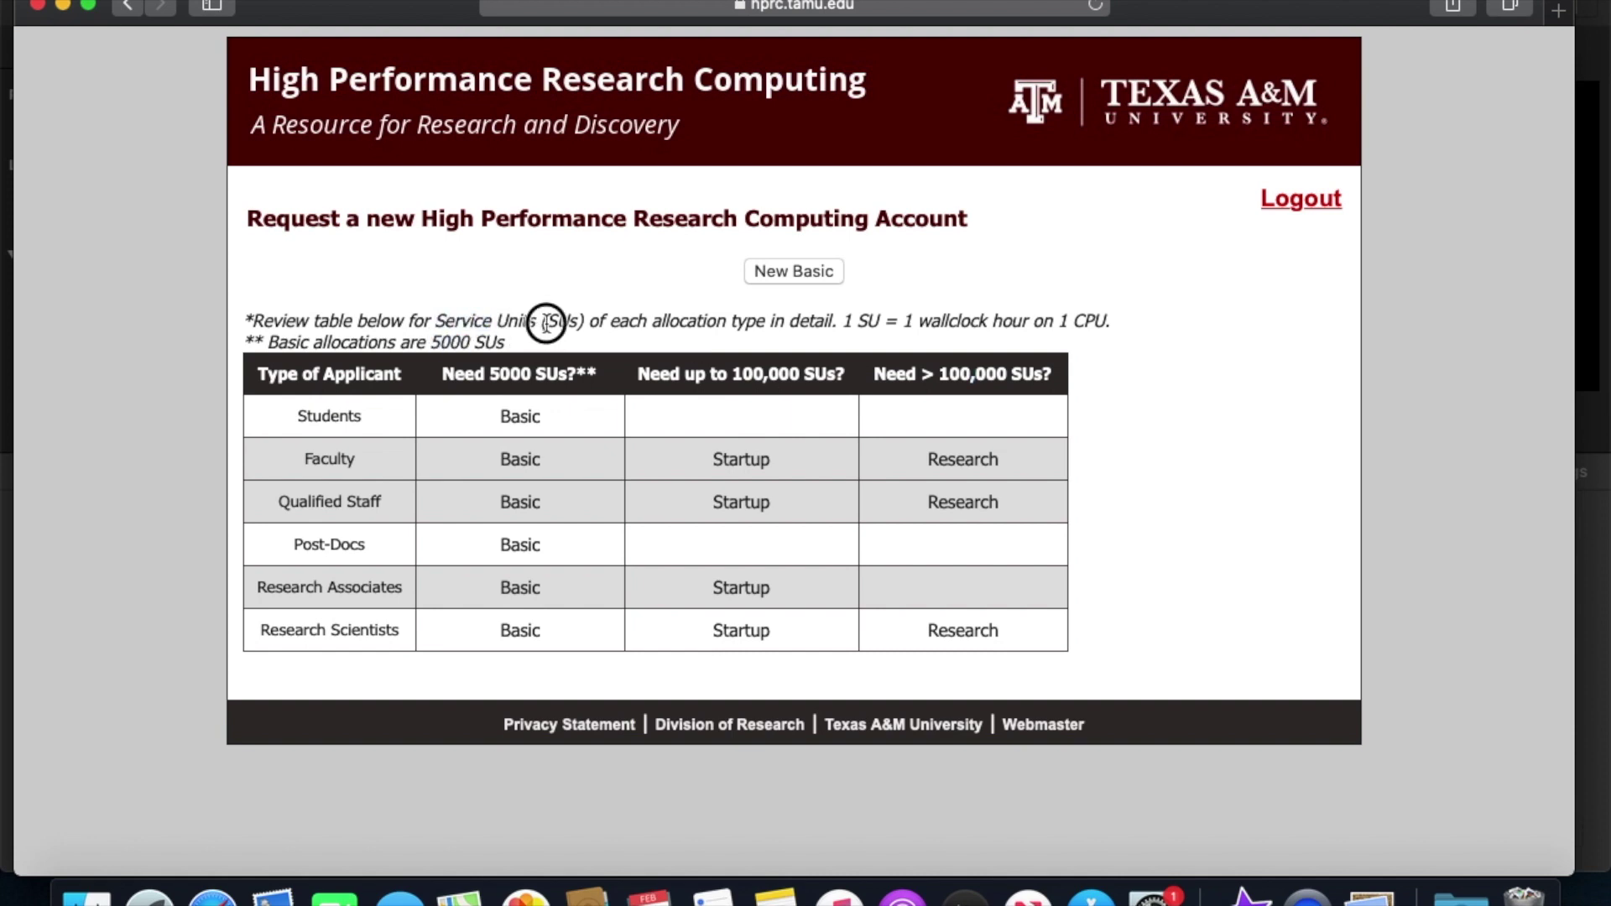
double_click(529, 414)
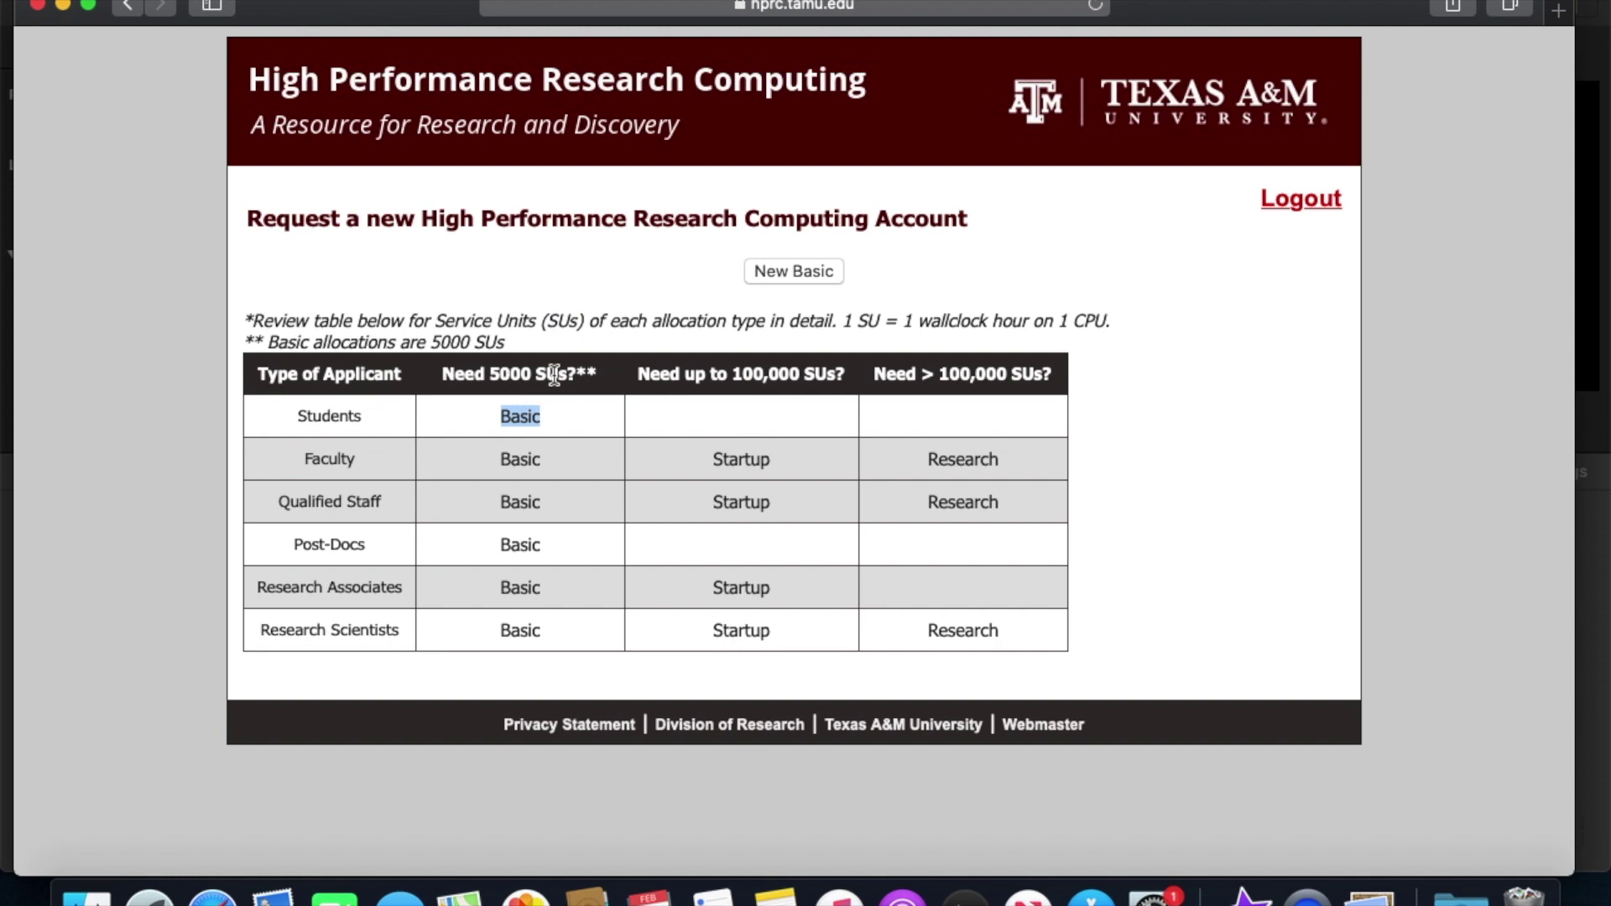
Step: Start a New Basic application and move down to the Principal Investigator's Net ID field, leaving it empty
click(779, 271)
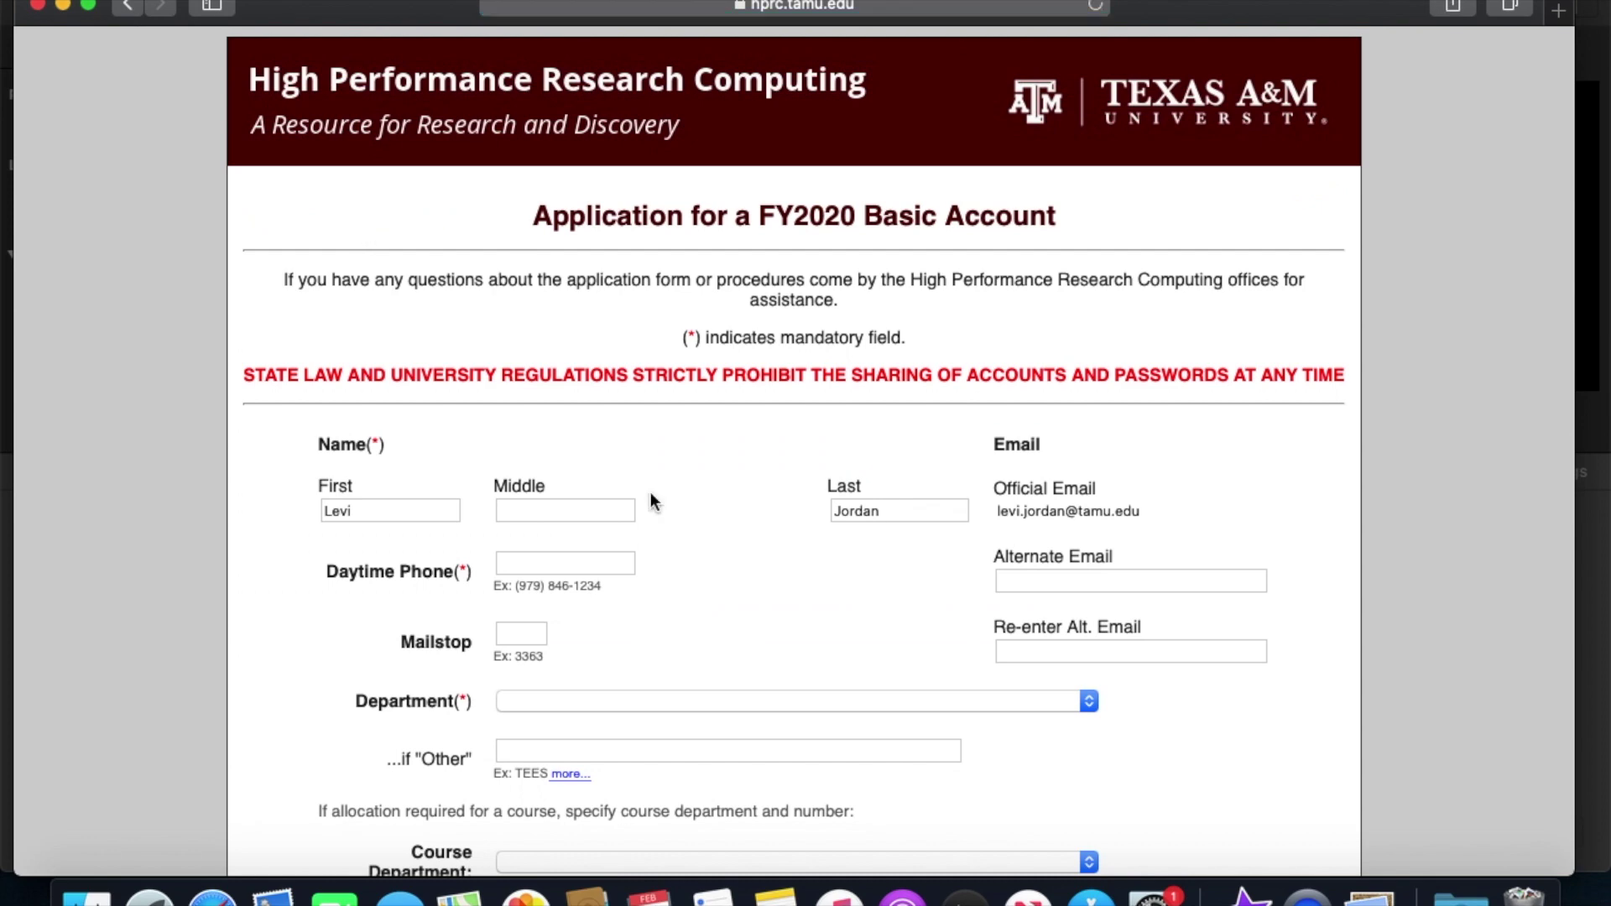
scroll(651, 502, down, 2)
scroll(651, 502, down, 3)
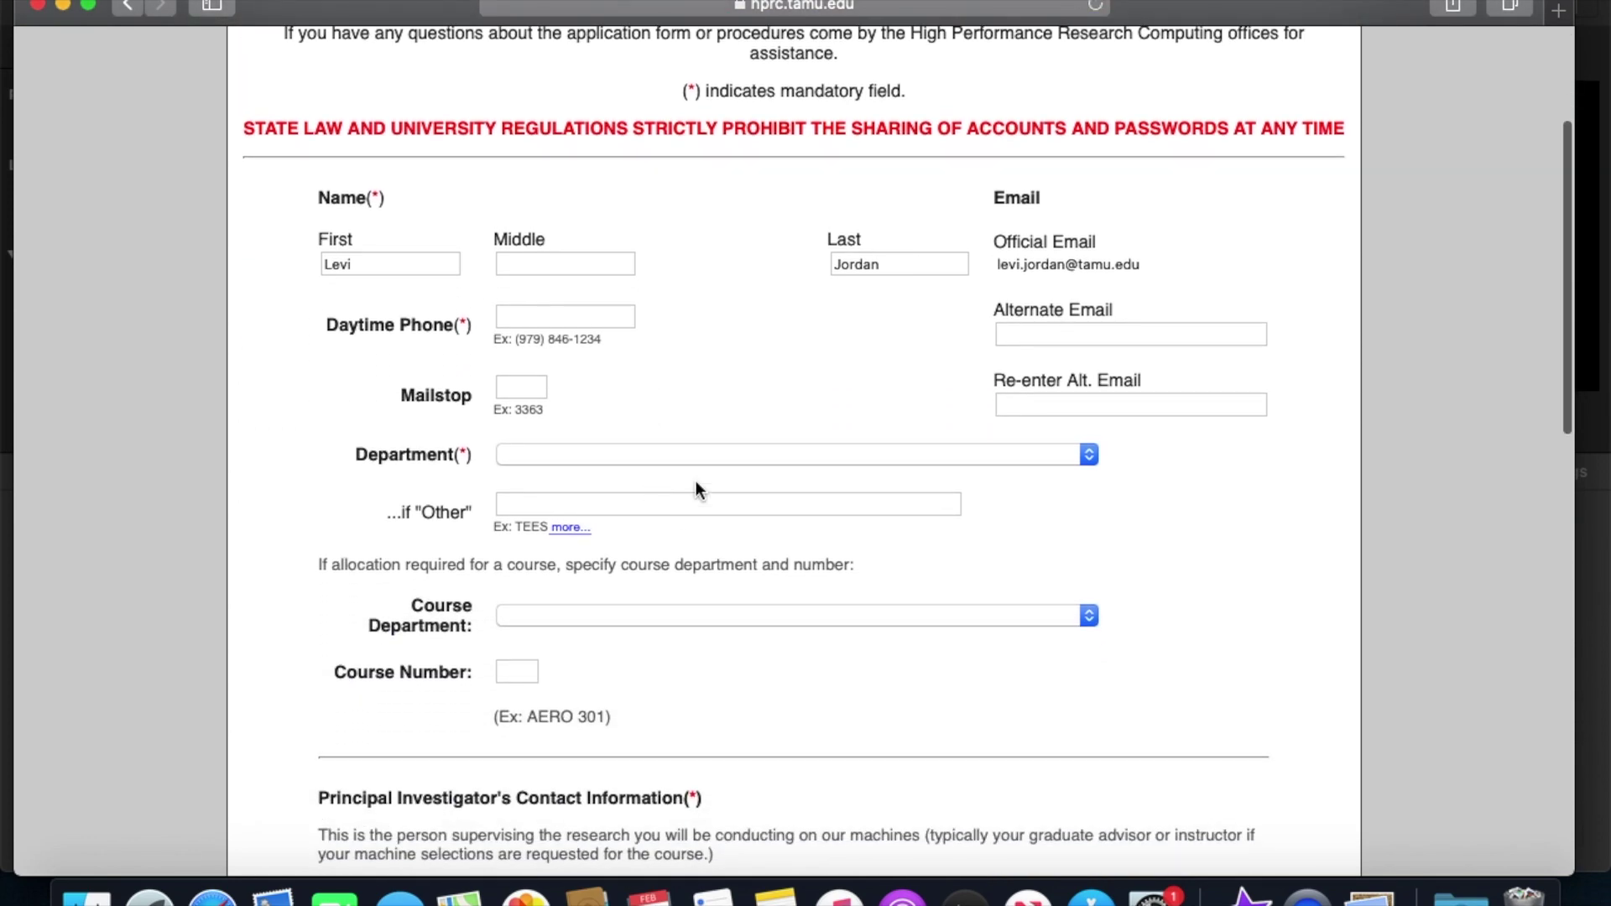
scroll(695, 485, down, 2)
scroll(772, 482, down, 5)
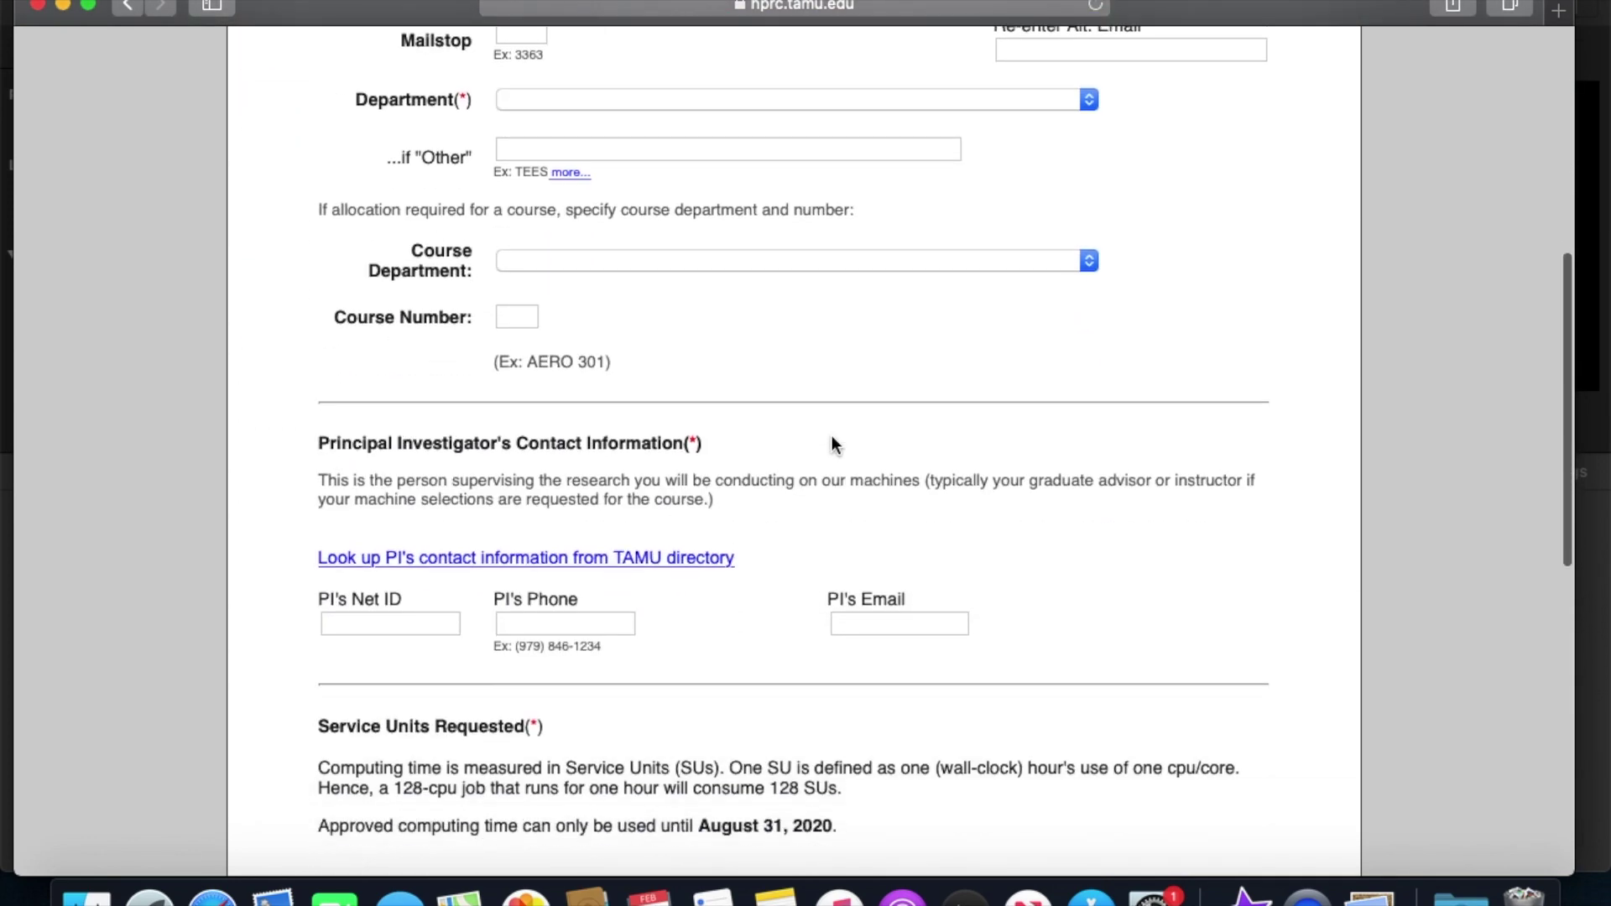
scroll(833, 438, down, 2)
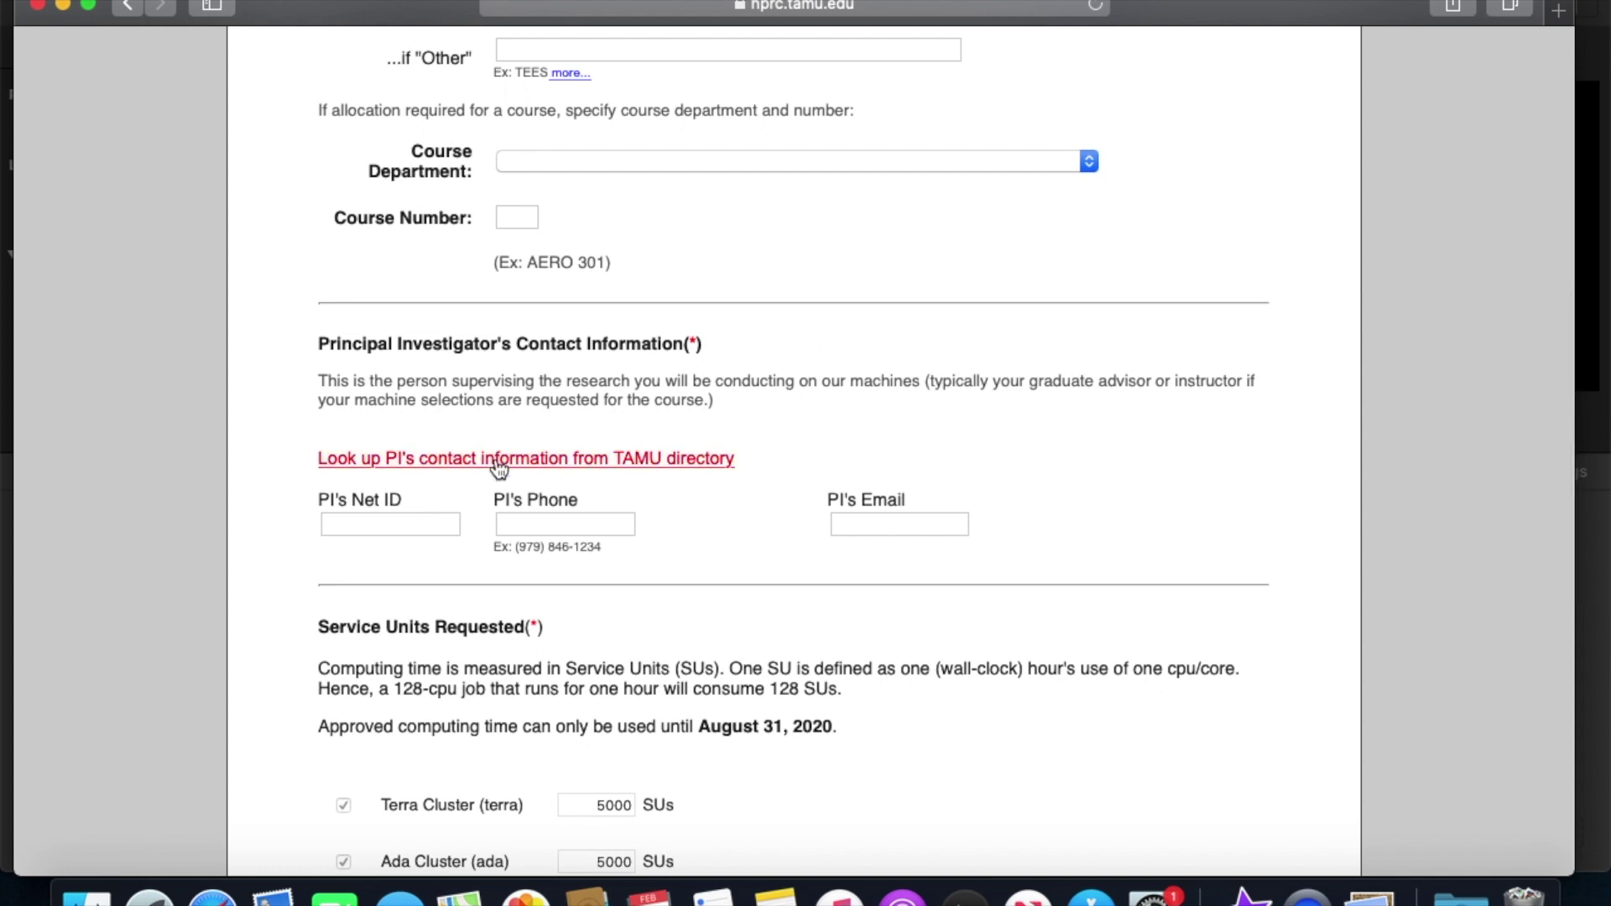
click(433, 522)
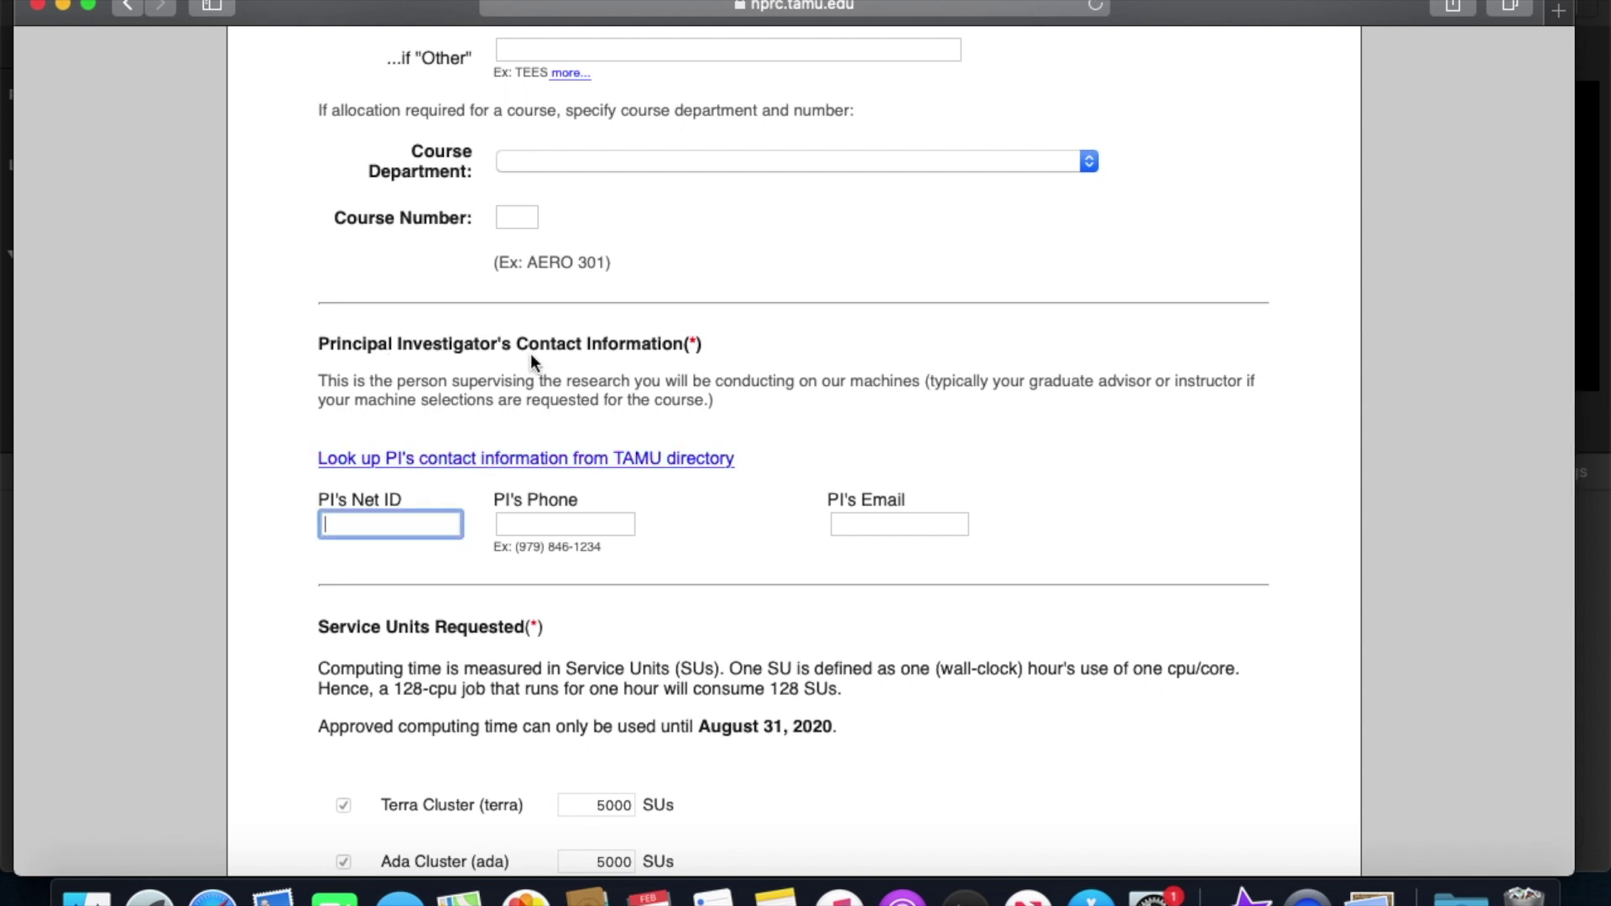
click(295, 501)
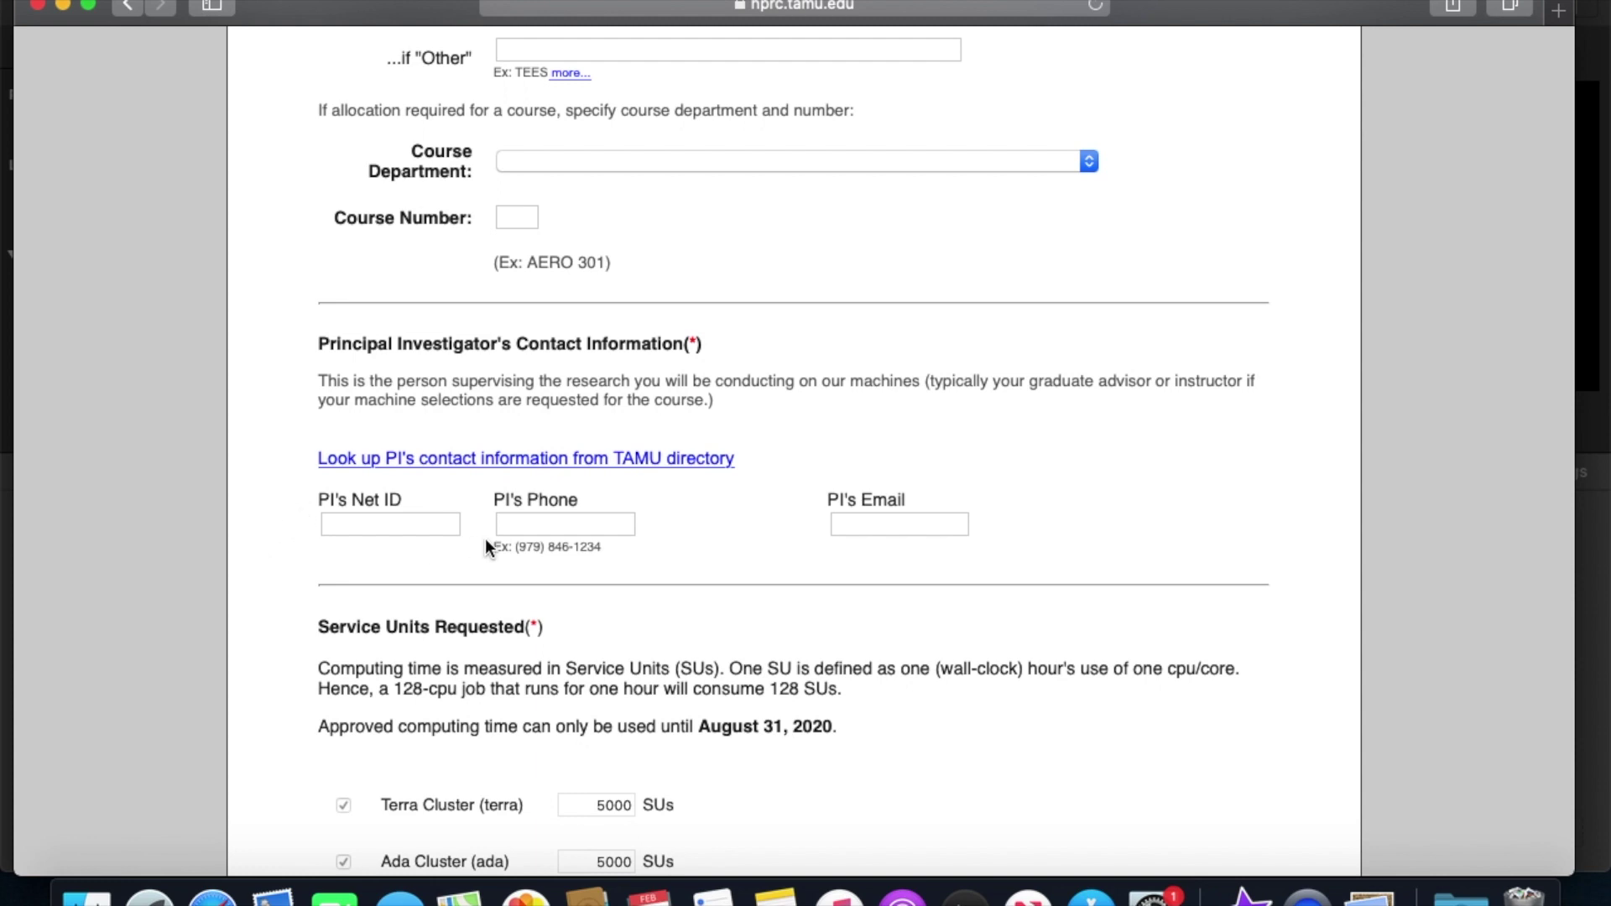
Step: Highlight the 5000 SU allocations for the Terra, Ada and Curie clusters
scroll(681, 566, down, 5)
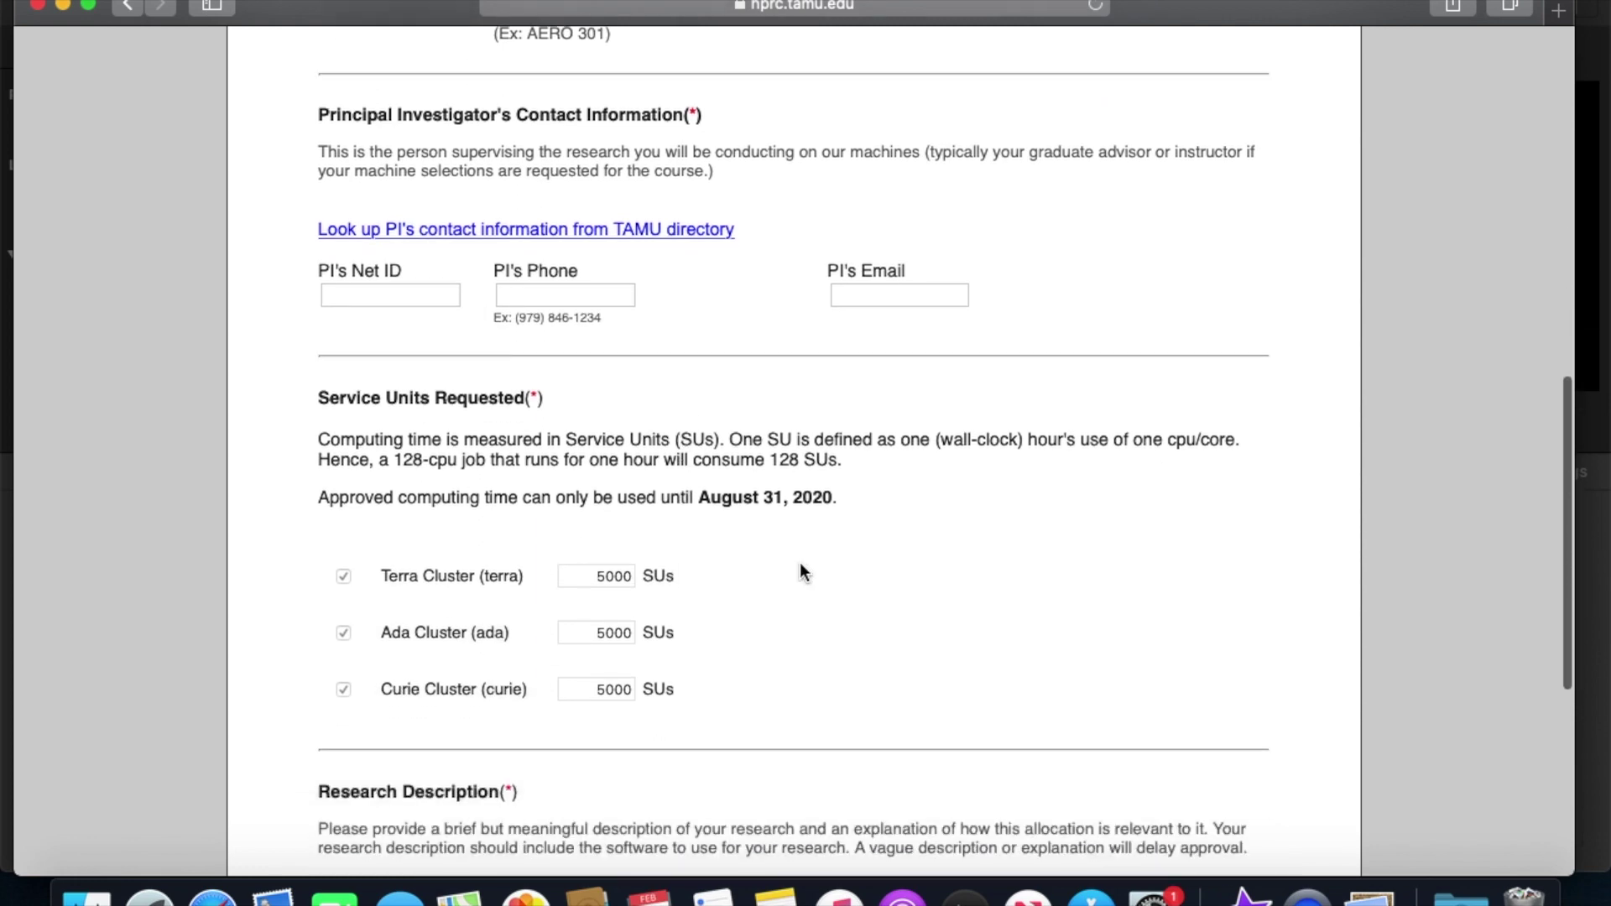
double_click(618, 576)
double_click(612, 631)
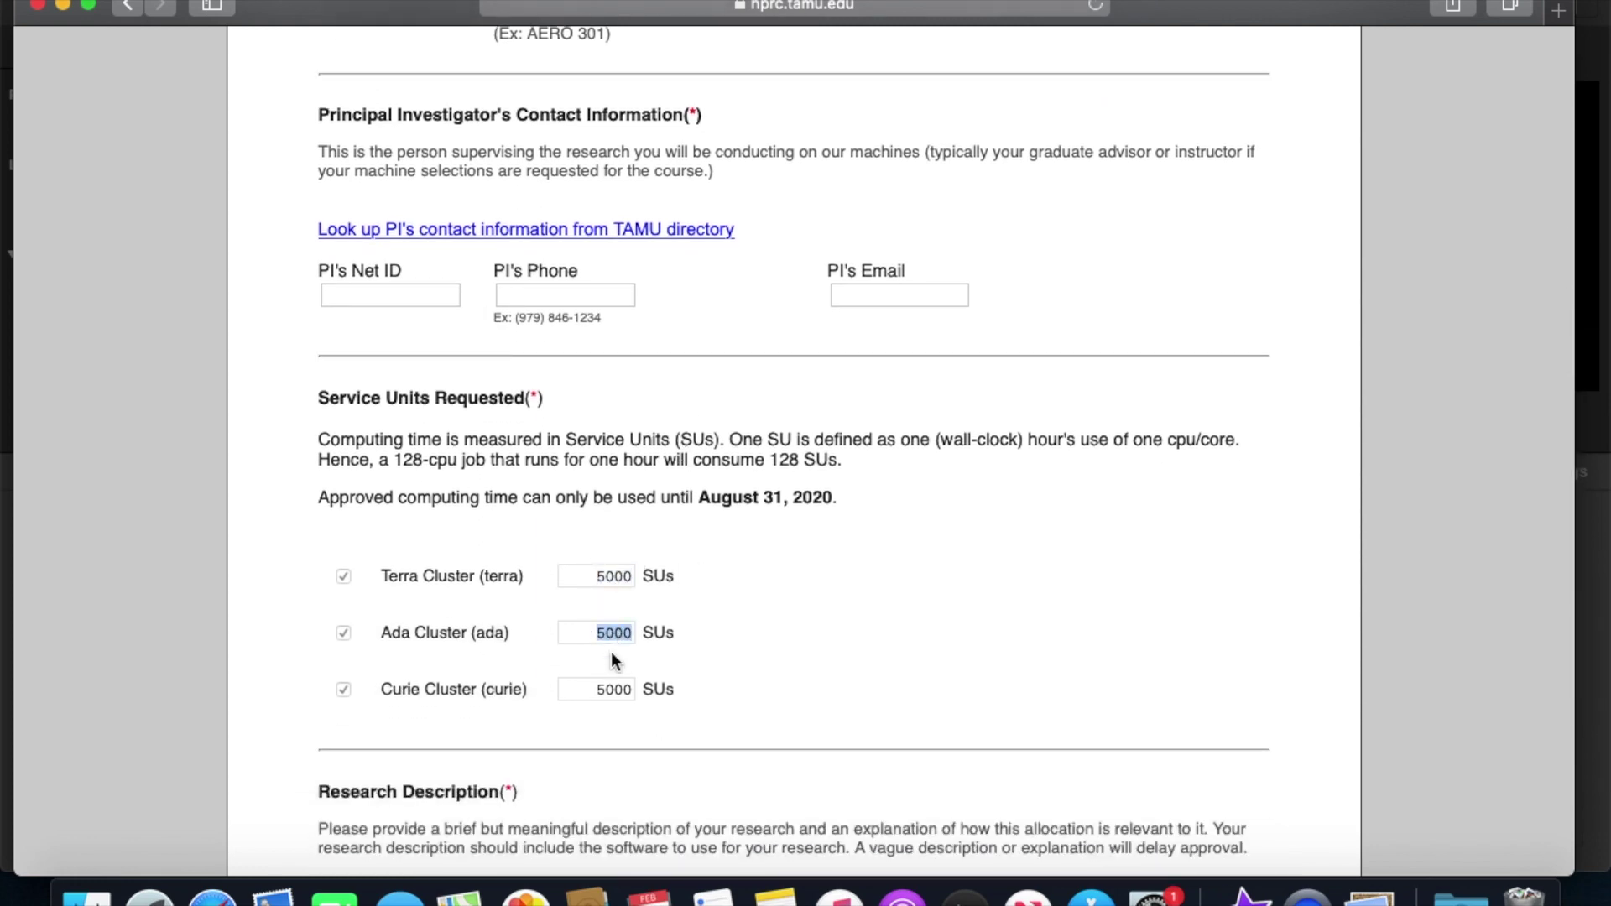
double_click(607, 697)
Step: Tick the checkbox agreeing to the HPRC usage policies
scroll(893, 705, down, 1)
scroll(893, 704, down, 3)
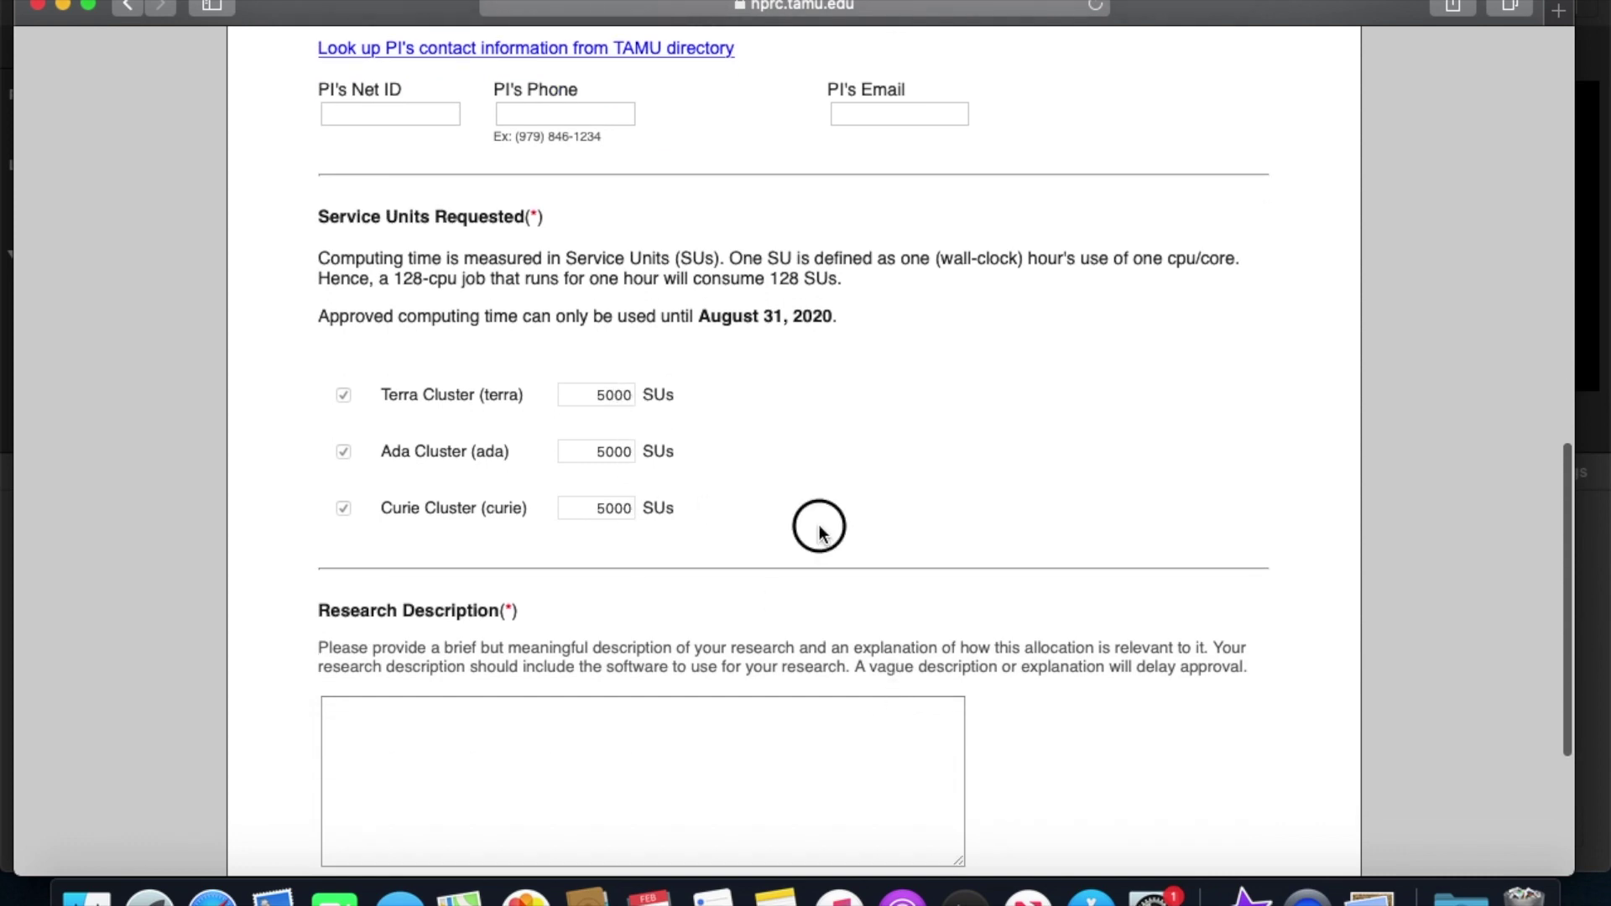
scroll(820, 529, down, 6)
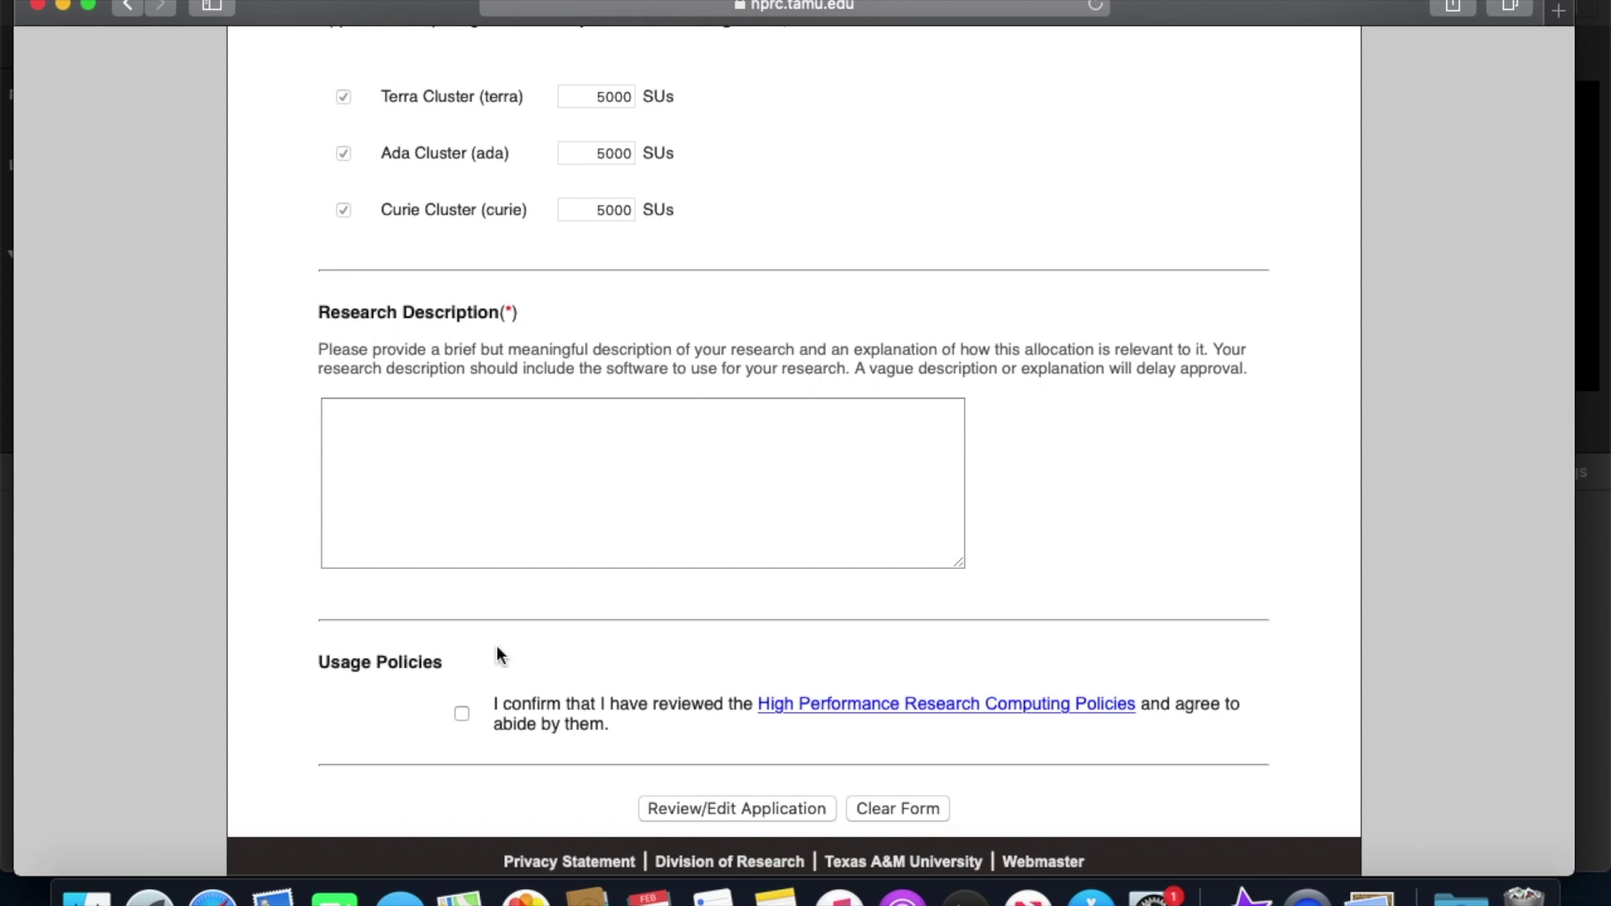
click(462, 713)
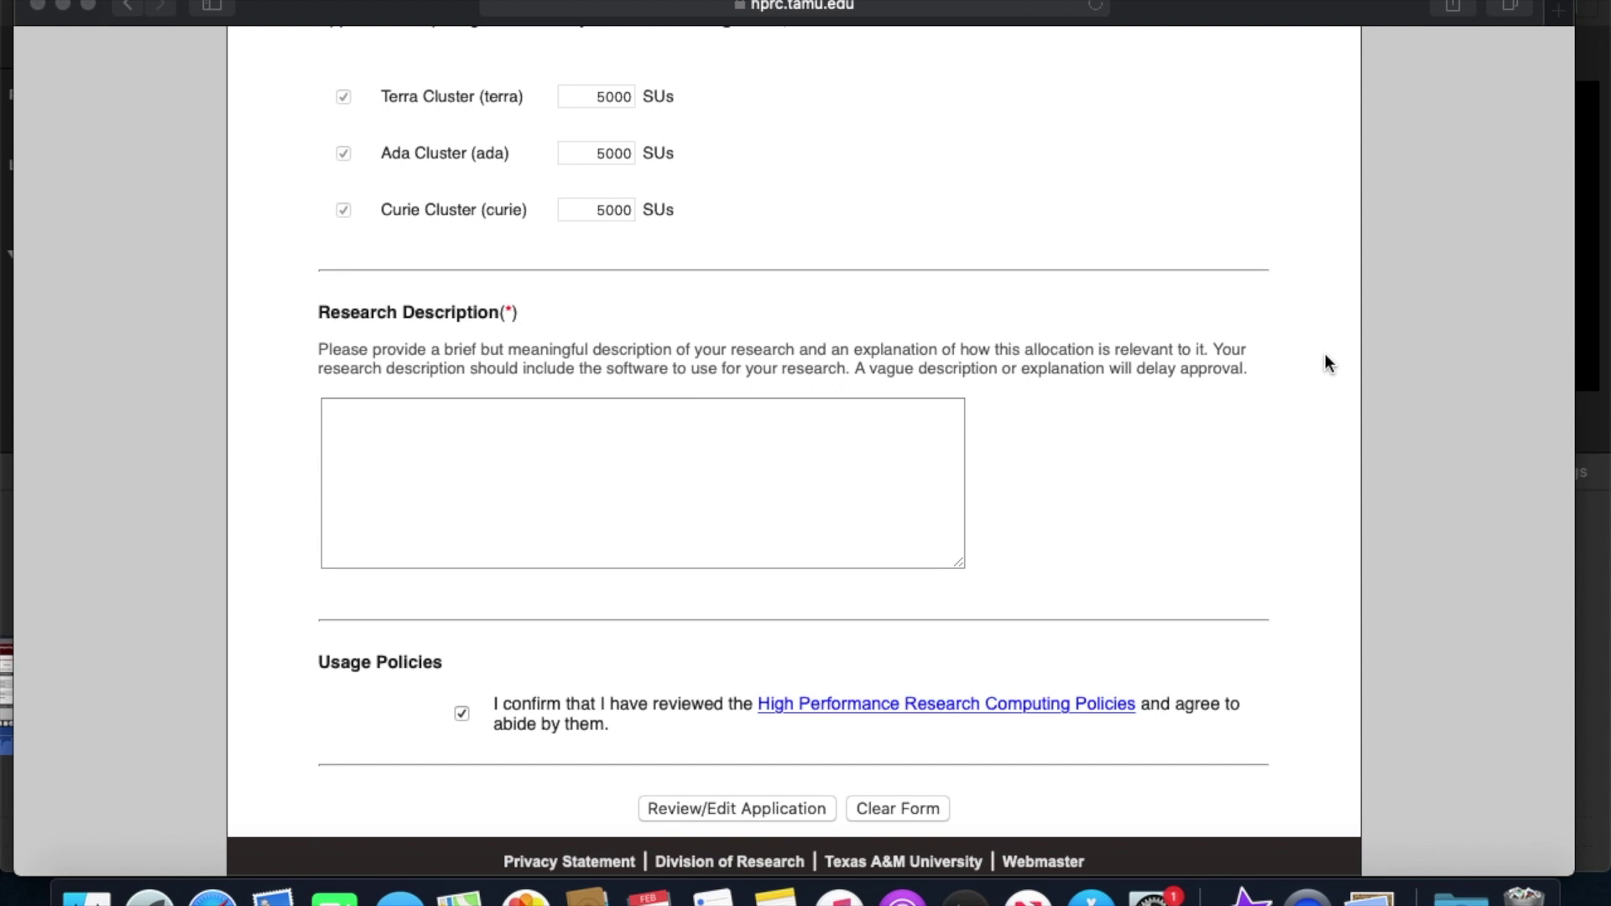
Step: In a new Safari window, append /wiki to the HPRC address and load the wiki
click(119, 103)
key(super+n)
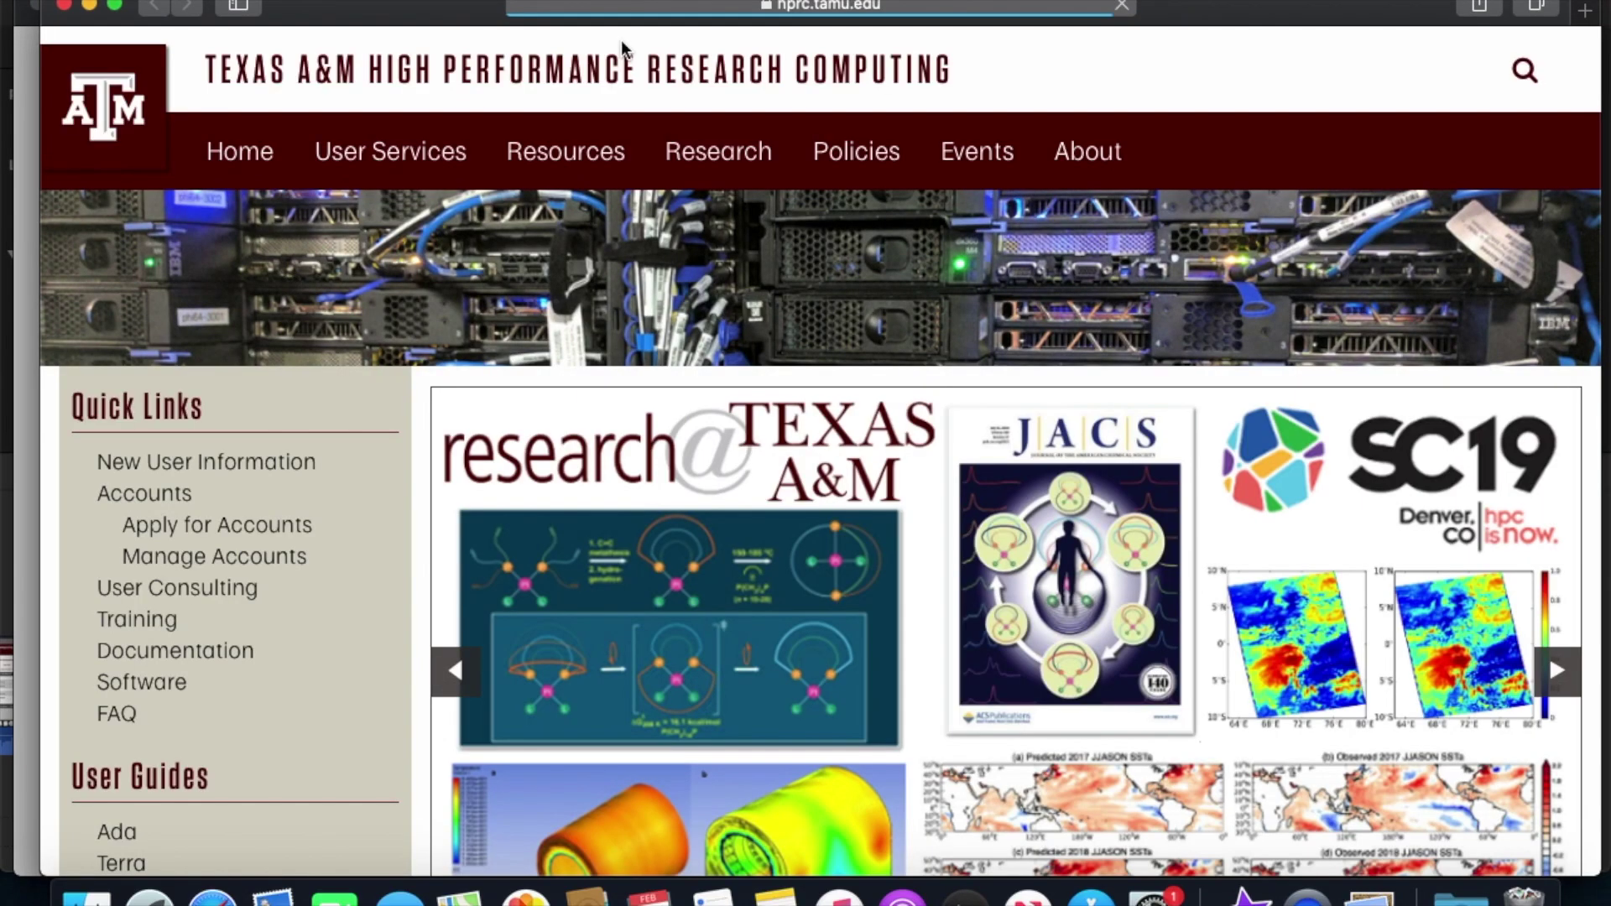
mouse_move(478, 153)
click(954, 7)
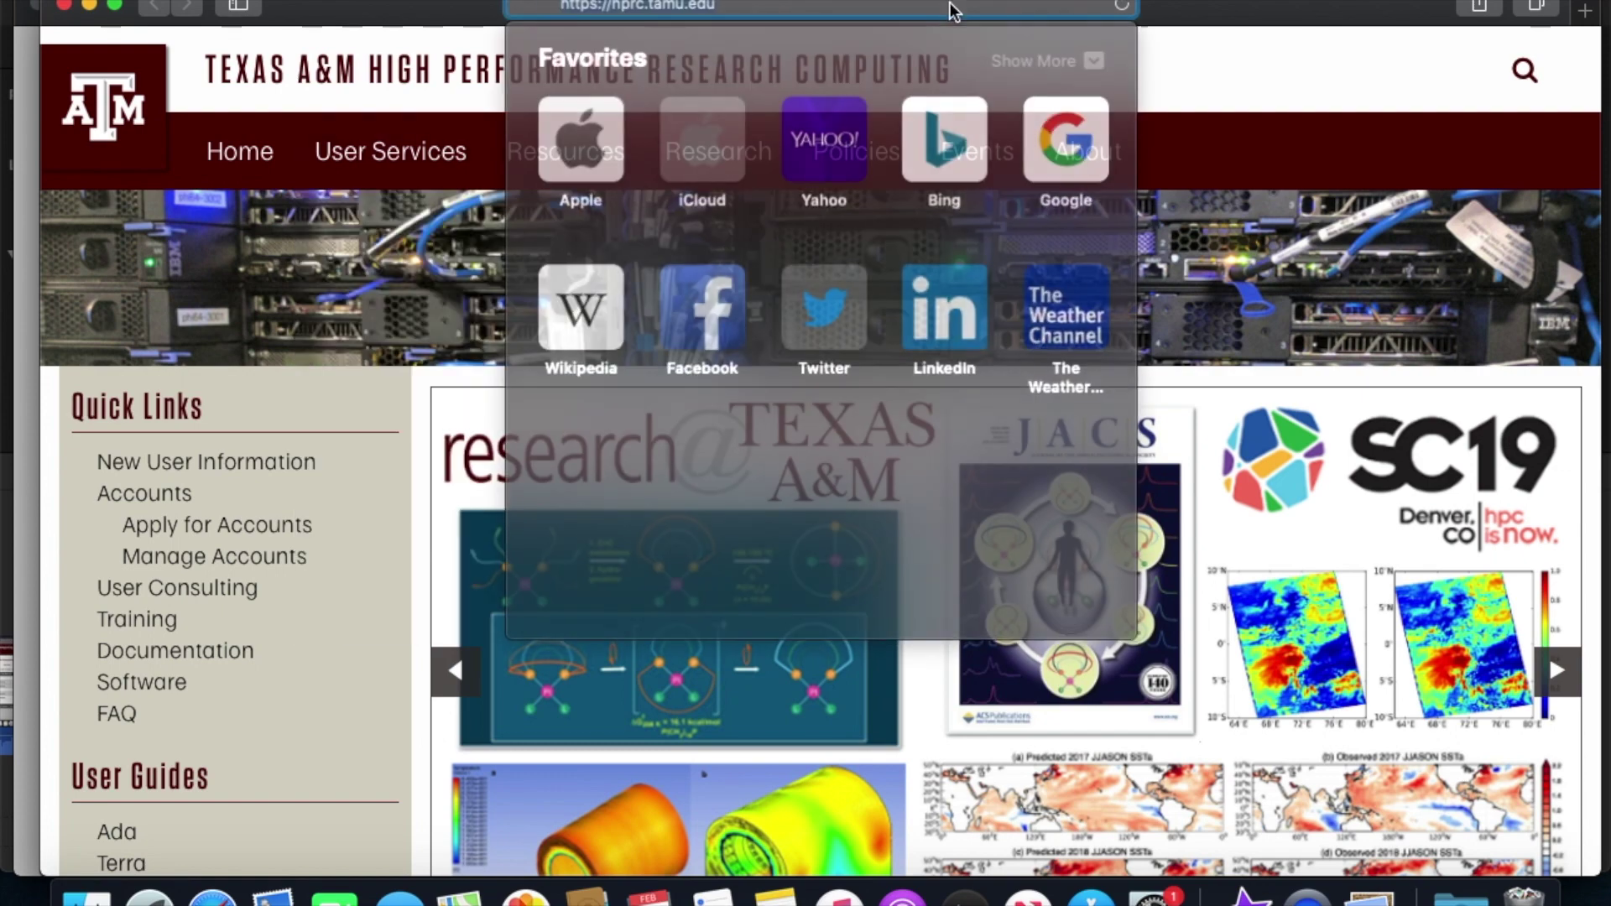
text(/wiki)
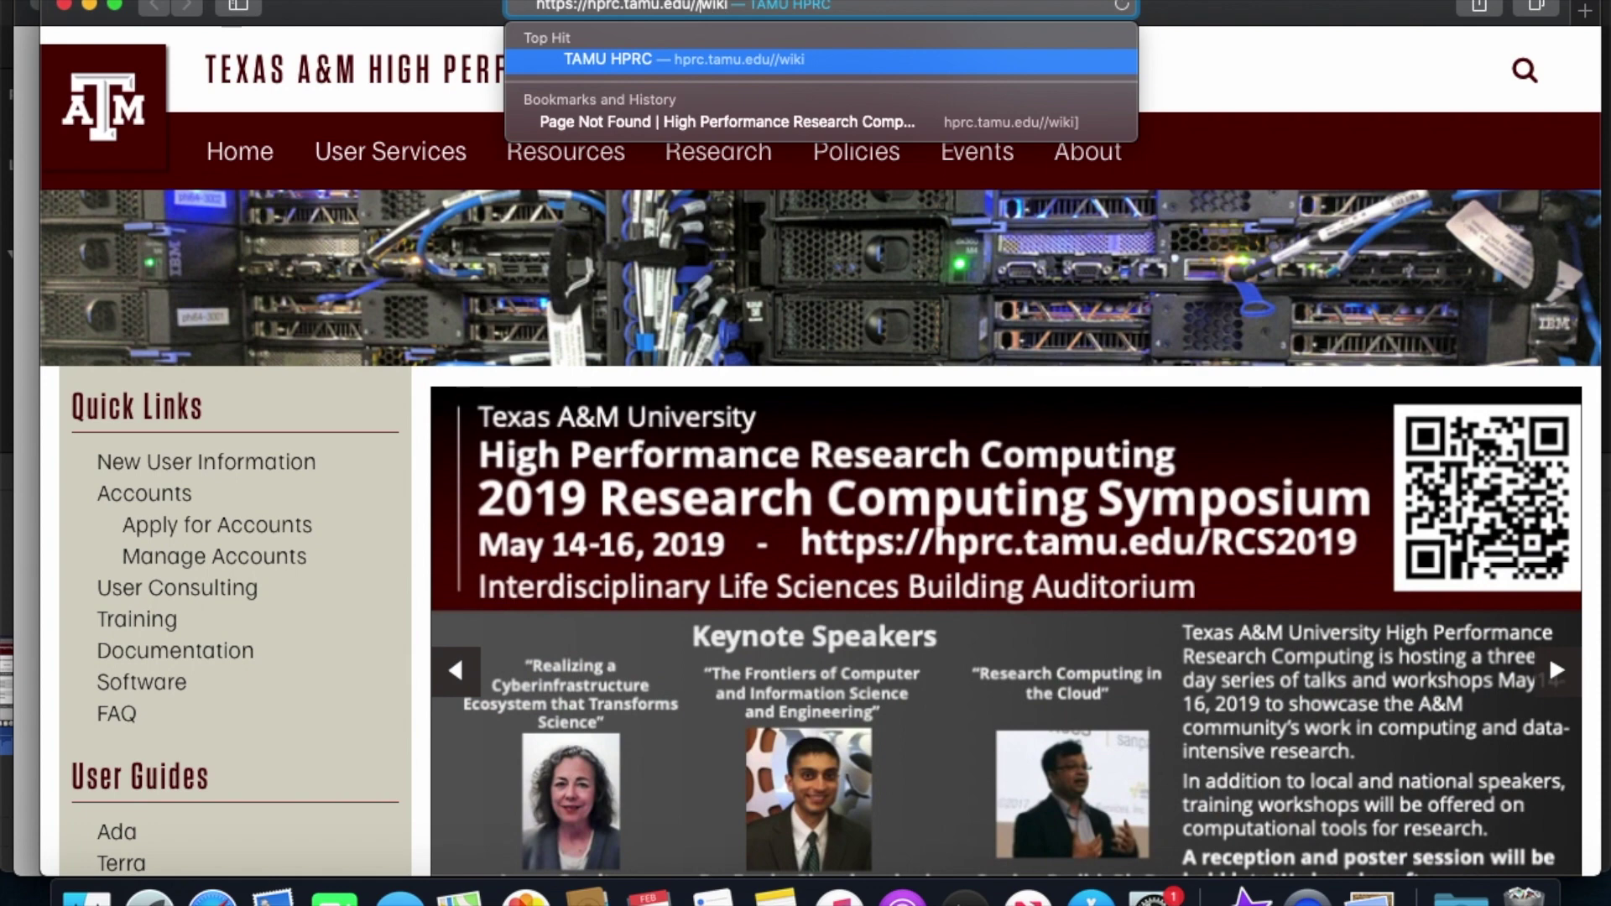
key(Return)
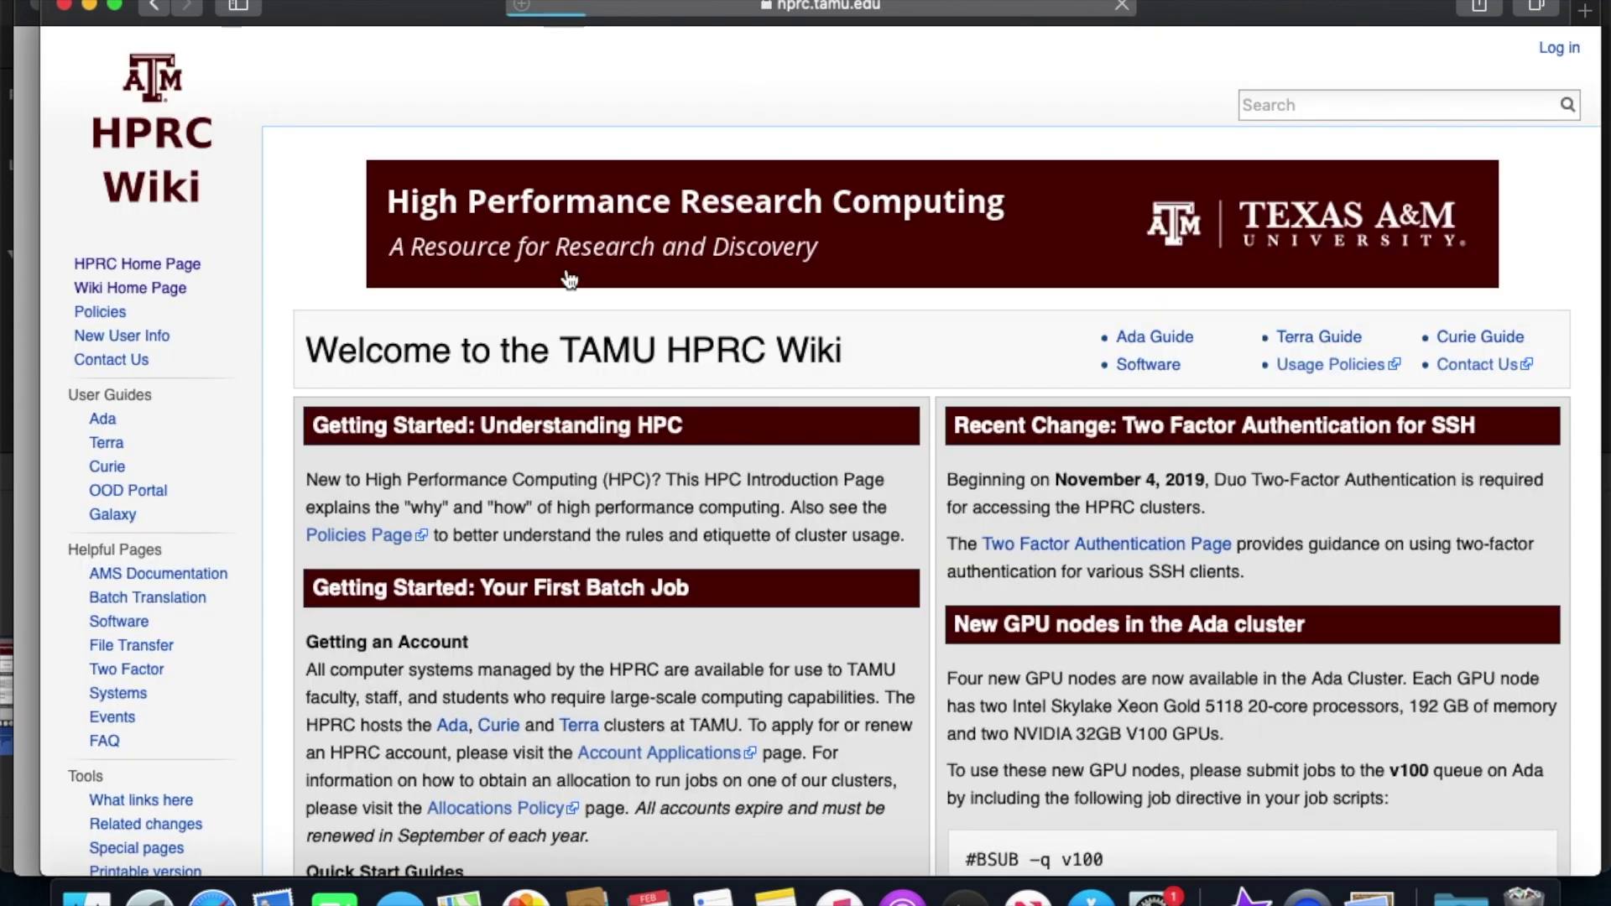
Step: Open Ada under User Guides in the wiki sidebar and scroll through its sections
scroll(529, 621, down, 3)
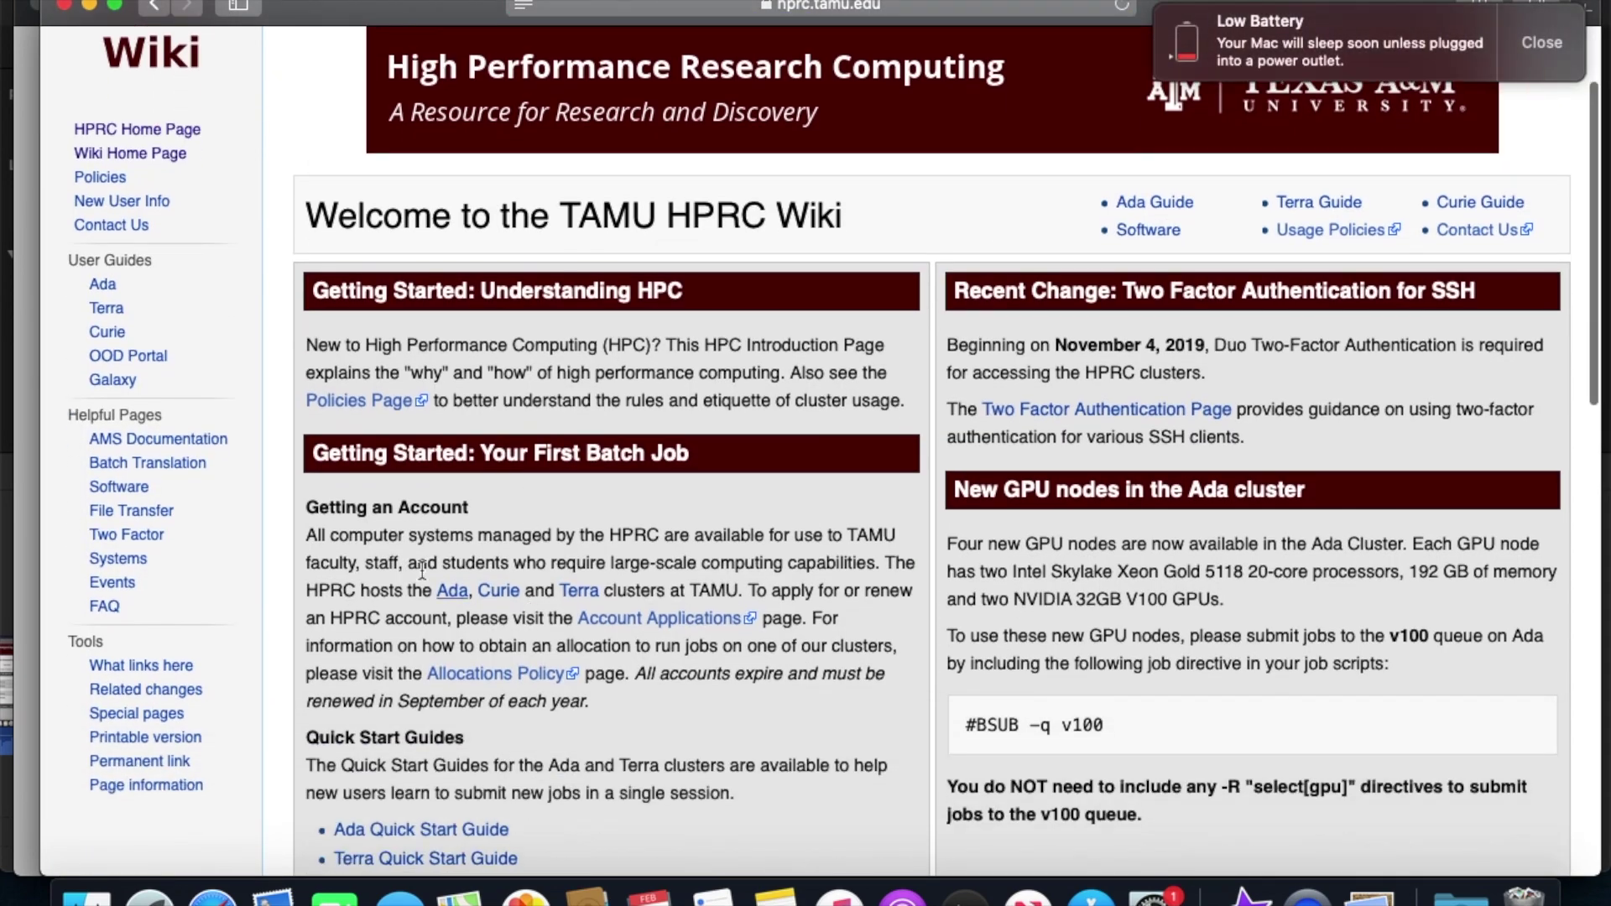
click(113, 289)
scroll(631, 568, down, 3)
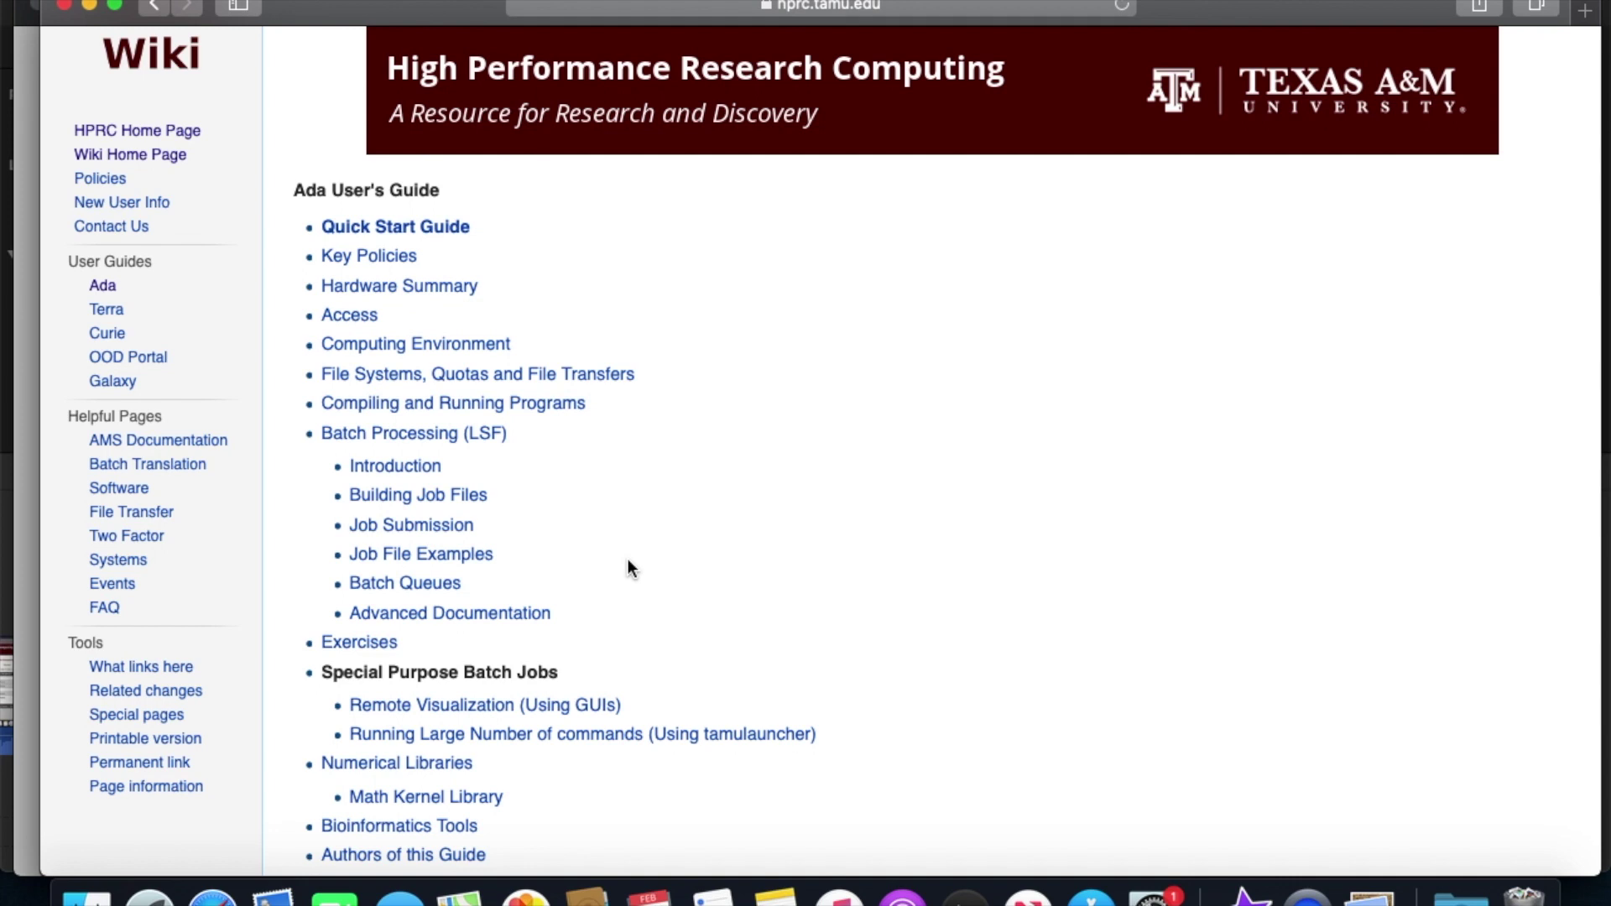
scroll(1197, 610, up, 3)
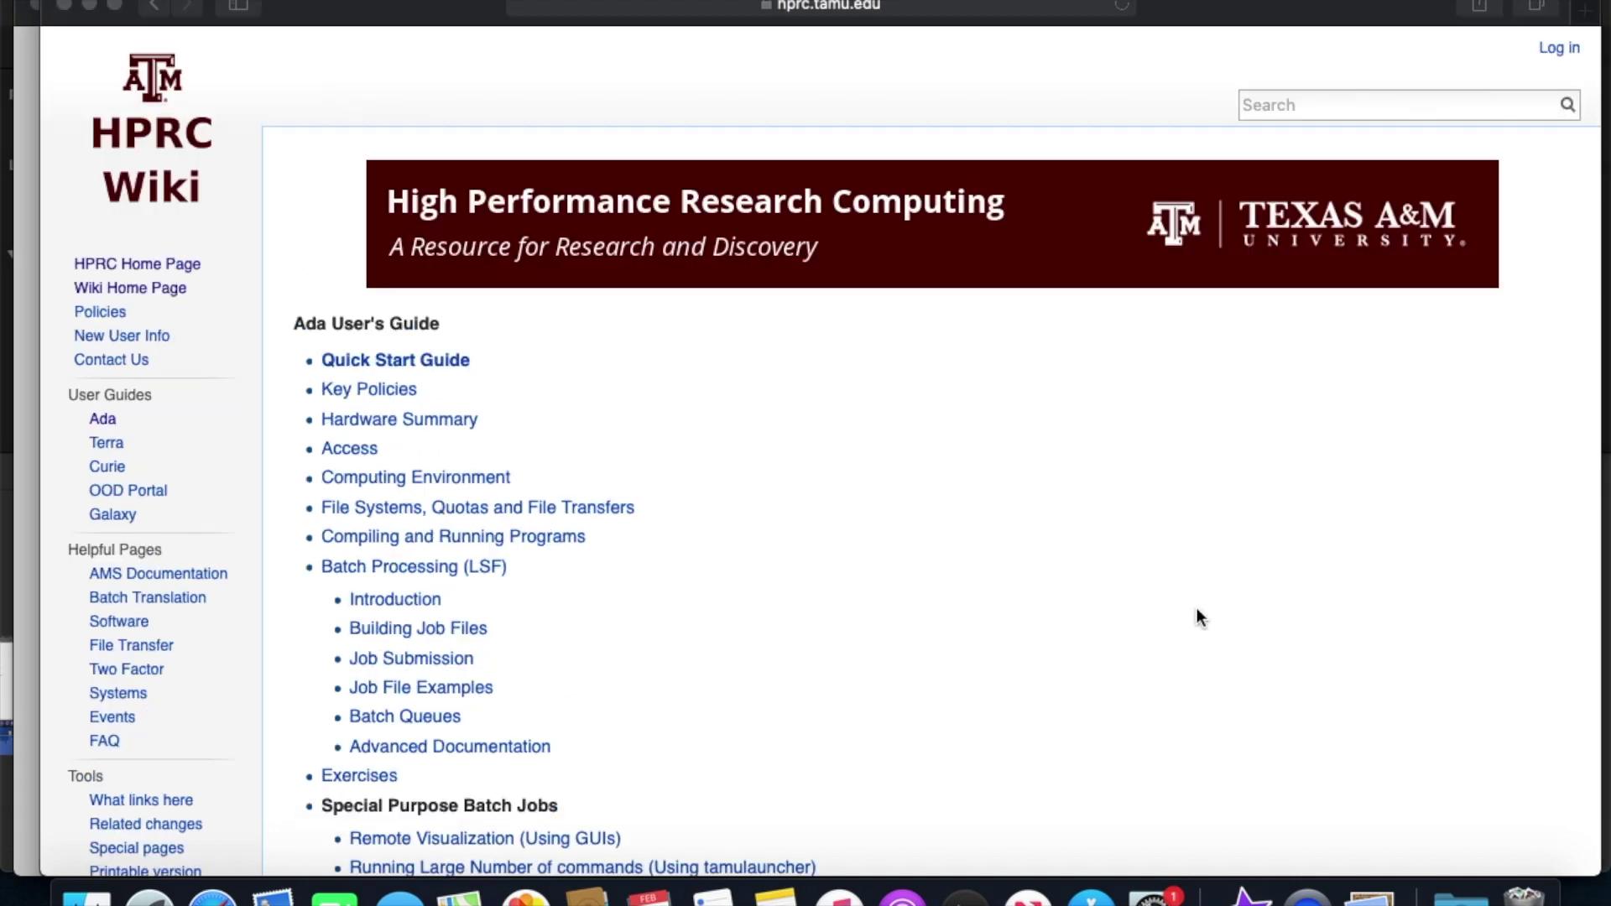